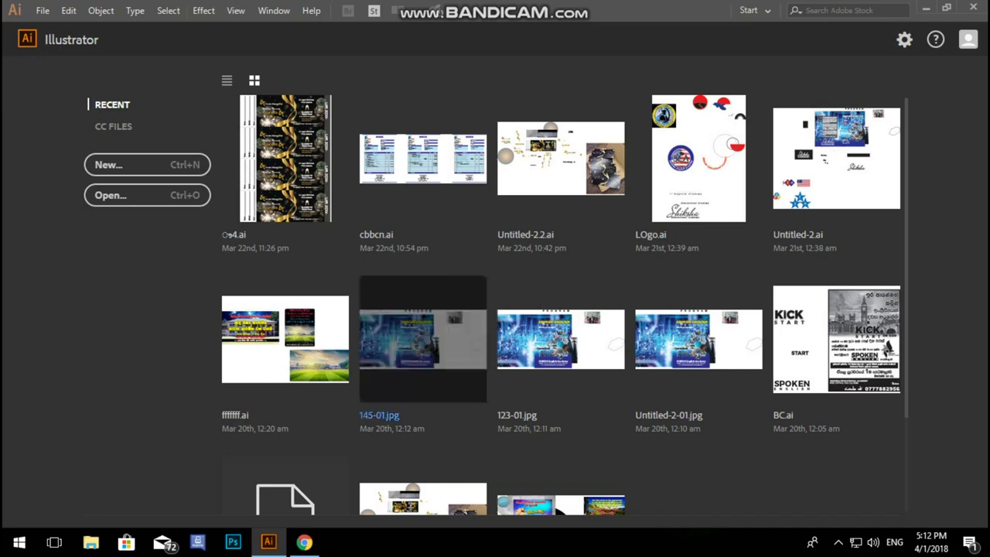
Start a new document from the Illustrator Home screen
scroll(449, 325, down, 2)
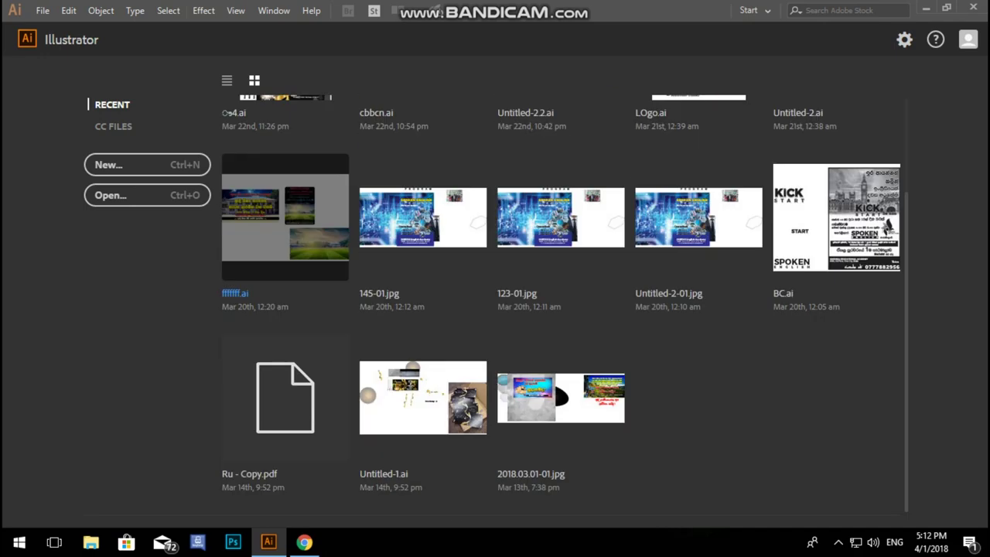
scroll(448, 325, up, 2)
scroll(449, 325, down, 2)
scroll(697, 302, up, 2)
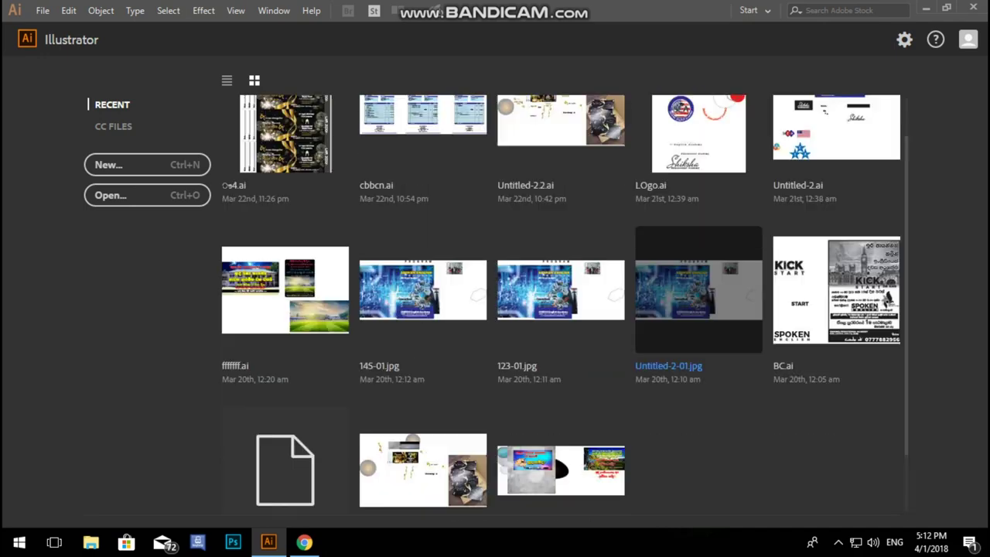
scroll(697, 302, down, 2)
scroll(697, 306, up, 2)
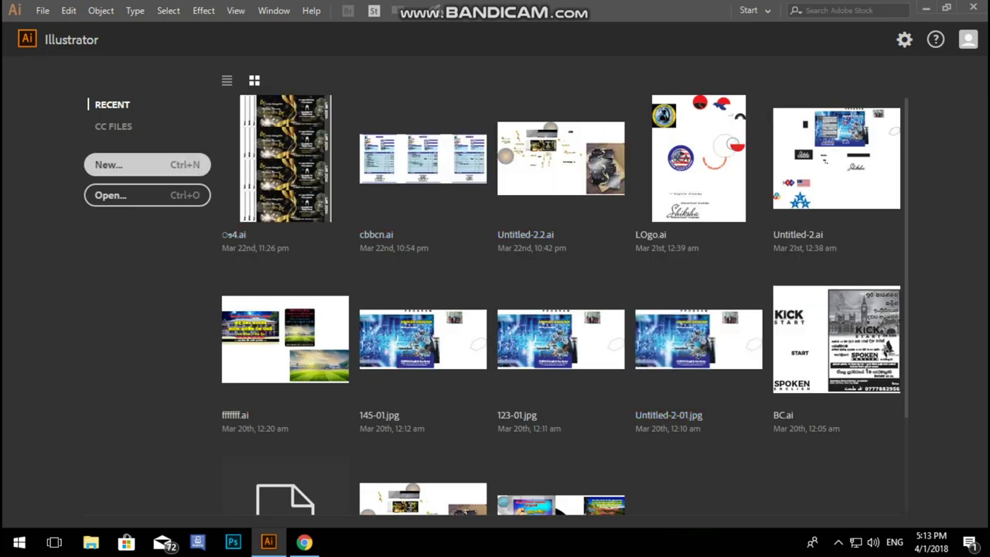
click(147, 164)
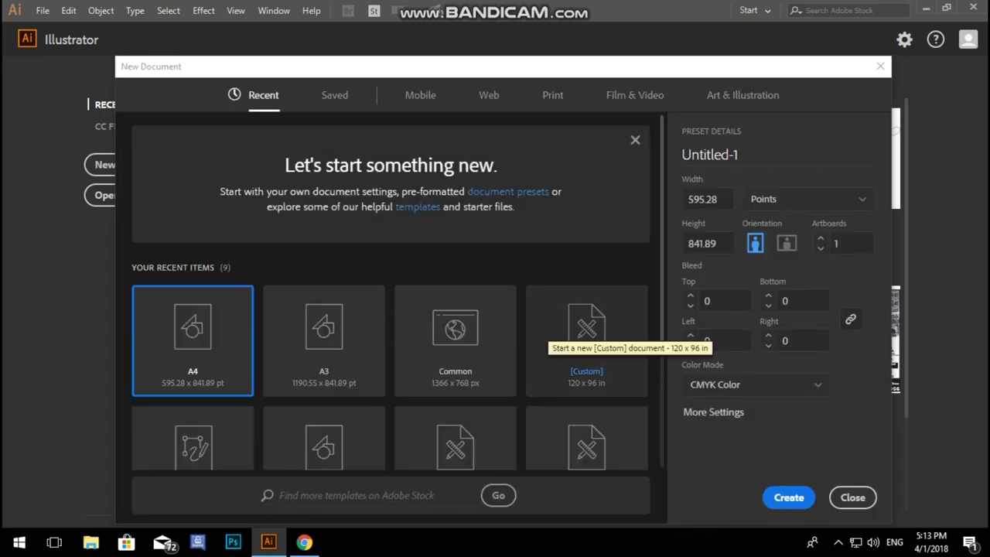
Browse the Recent presets, then view the empty Saved templates category
scroll(572, 333, down, 3)
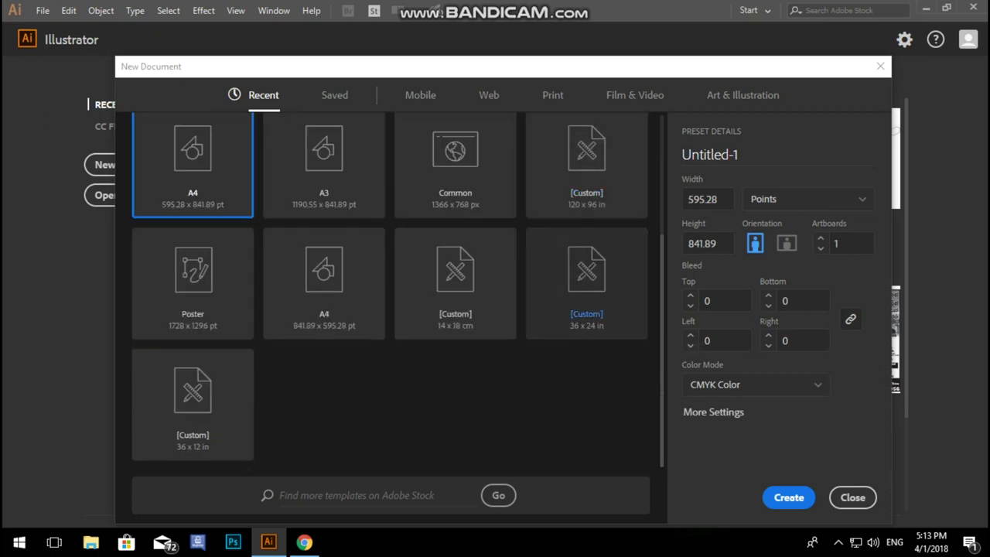
scroll(464, 340, up, 3)
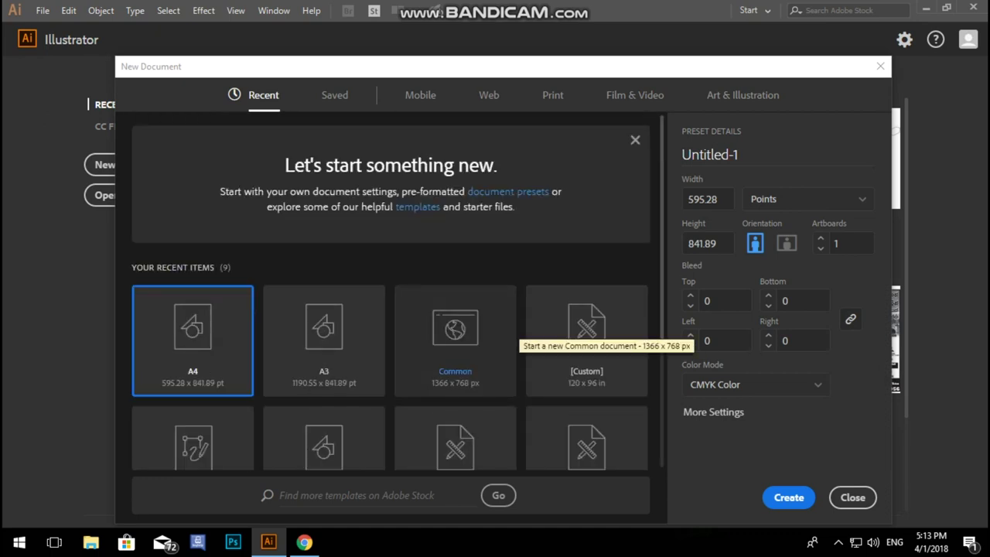
scroll(232, 348, down, 3)
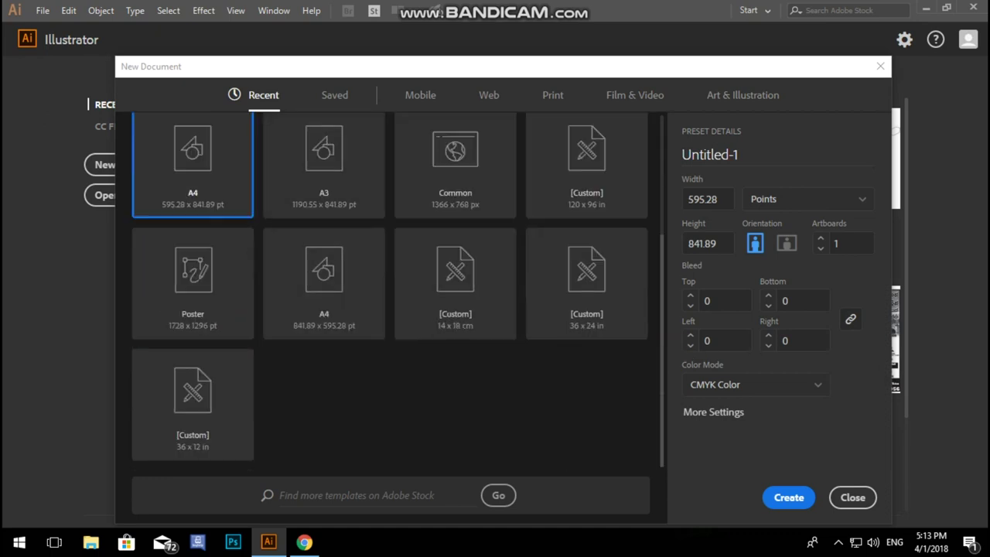
scroll(325, 341, up, 3)
scroll(391, 310, down, 3)
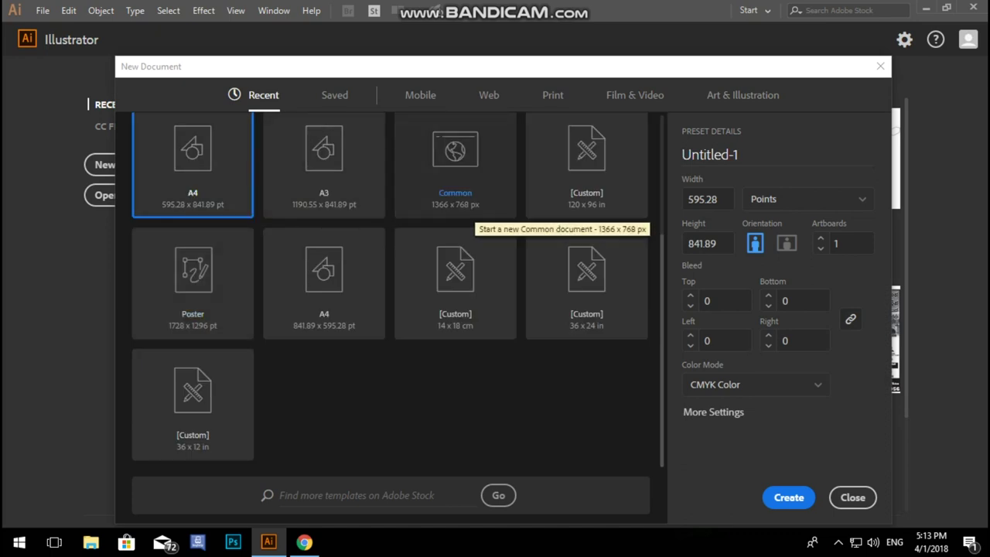
scroll(457, 217, up, 3)
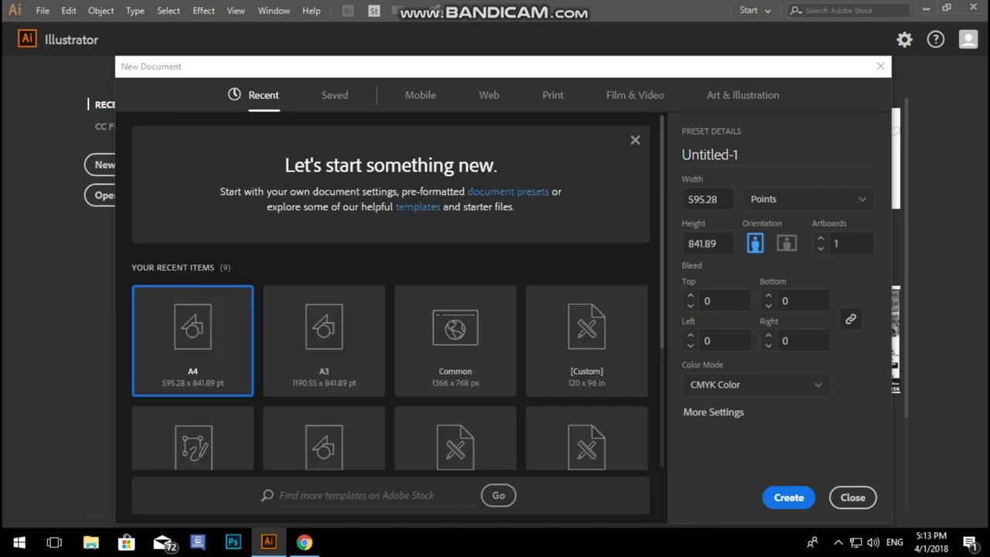
click(335, 95)
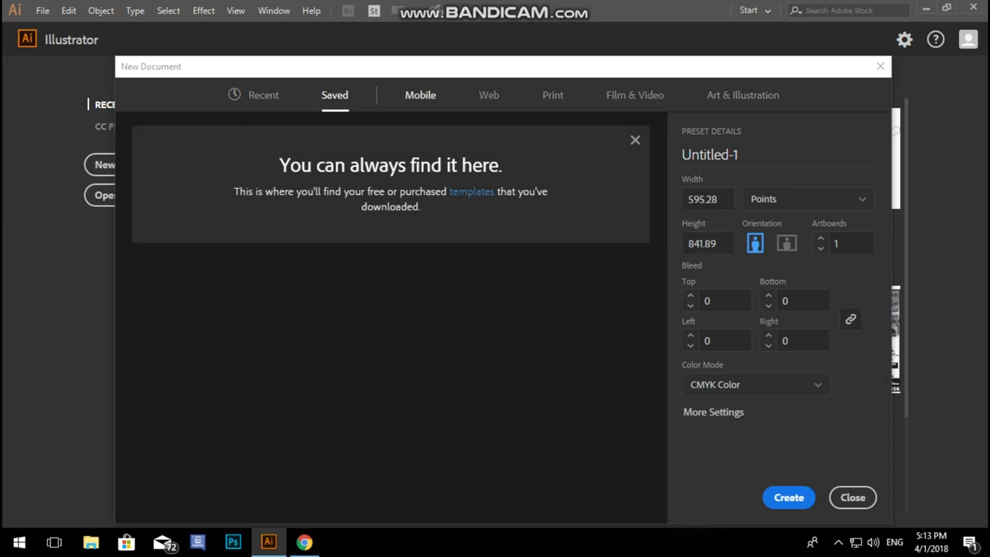
Browse the Mobile and Web presets, then select the A4 Print preset
click(420, 94)
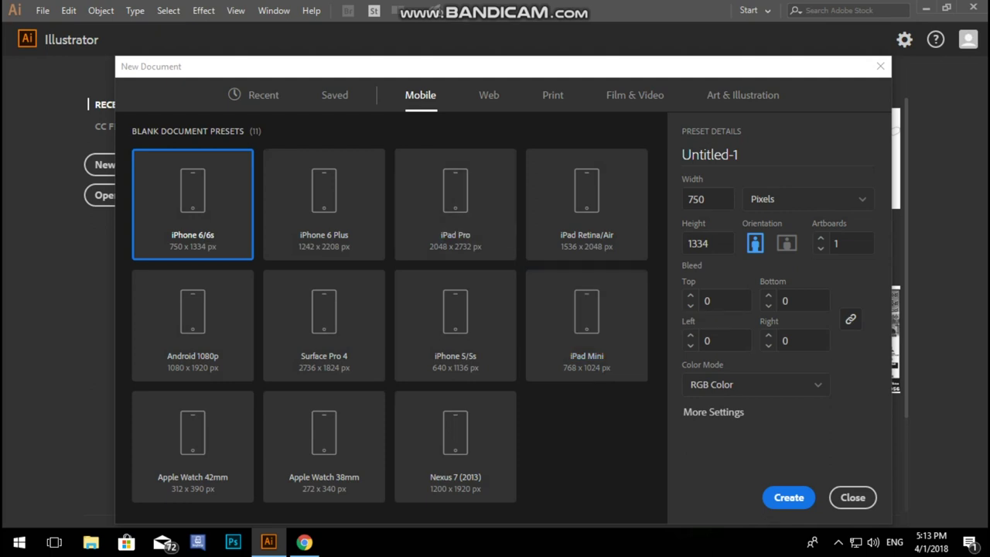
click(489, 95)
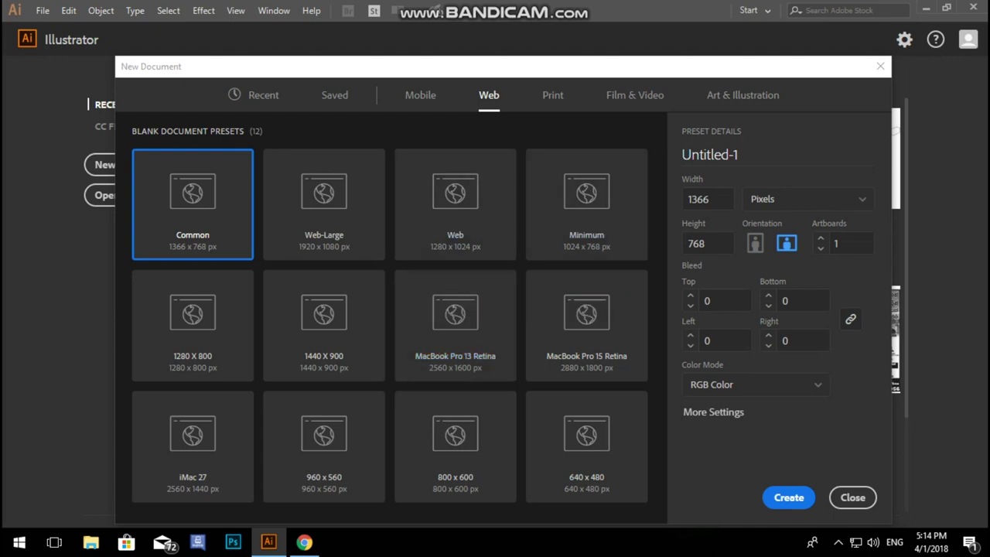
click(553, 94)
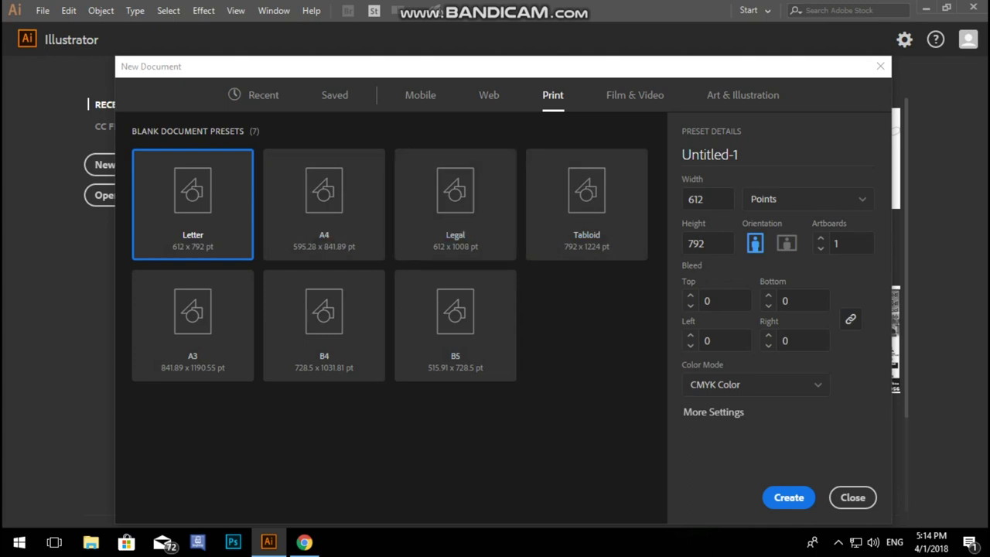
click(325, 201)
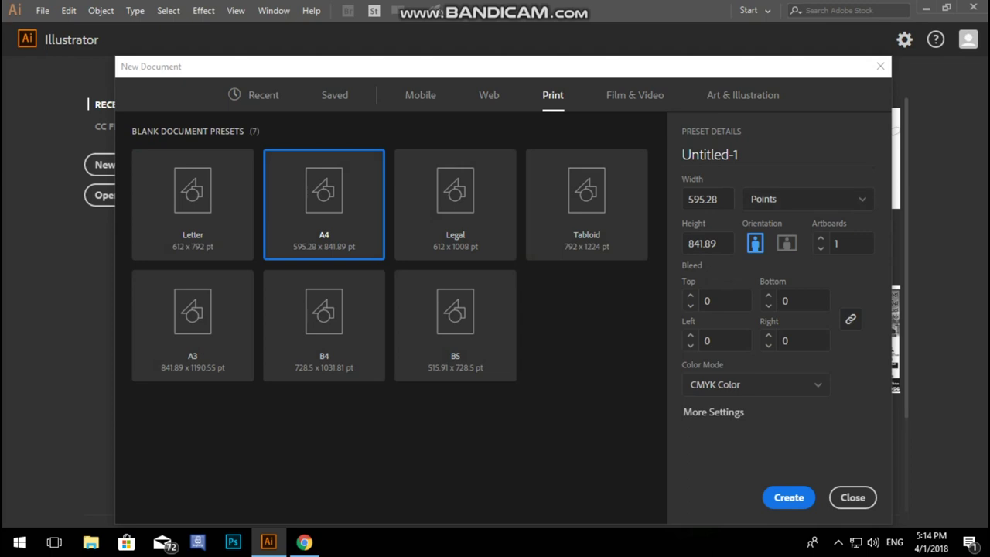
Try Picas, Inches, Millimeters and Centimeters, settling on Pixels (595 × 842) as units
click(807, 199)
click(762, 248)
click(807, 199)
click(765, 274)
click(807, 199)
click(774, 299)
click(807, 199)
click(807, 199)
click(776, 324)
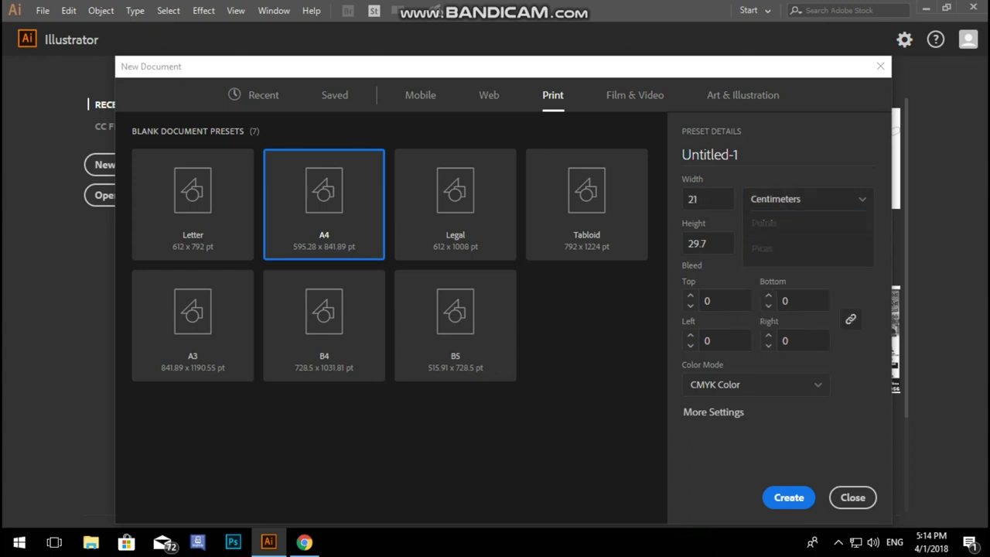
click(807, 199)
click(765, 349)
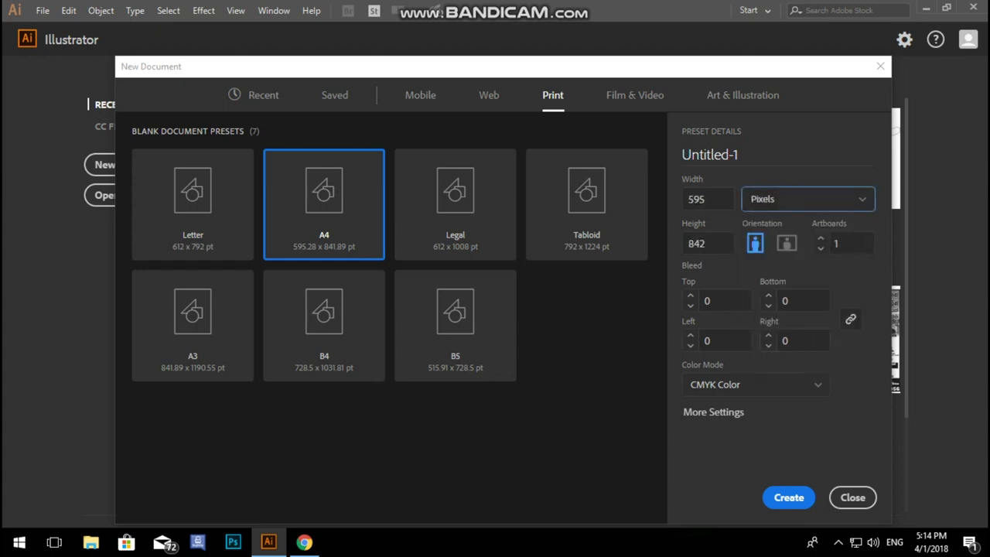
click(807, 199)
click(764, 349)
Try RGB Color mode, then set the colour mode back to CMYK Color
click(755, 384)
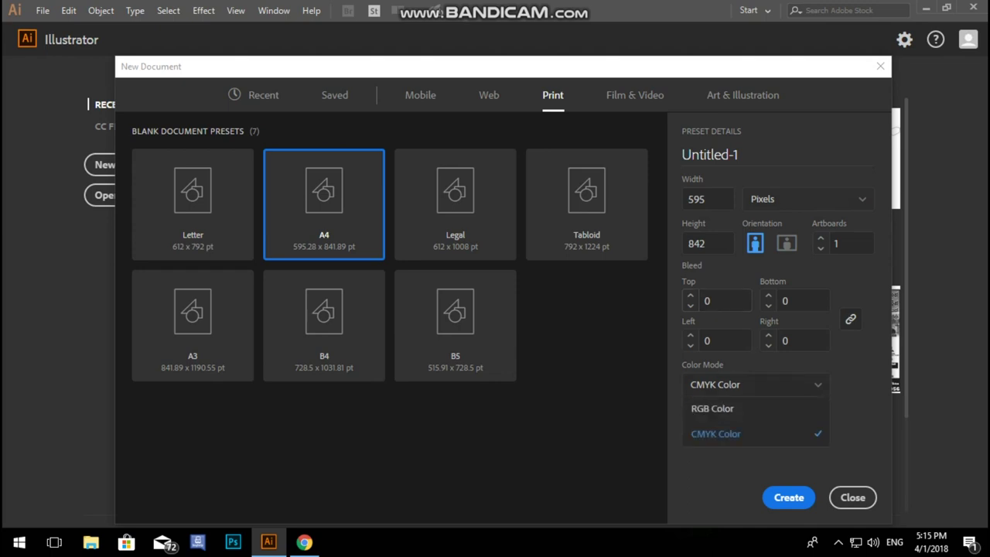
key(Escape)
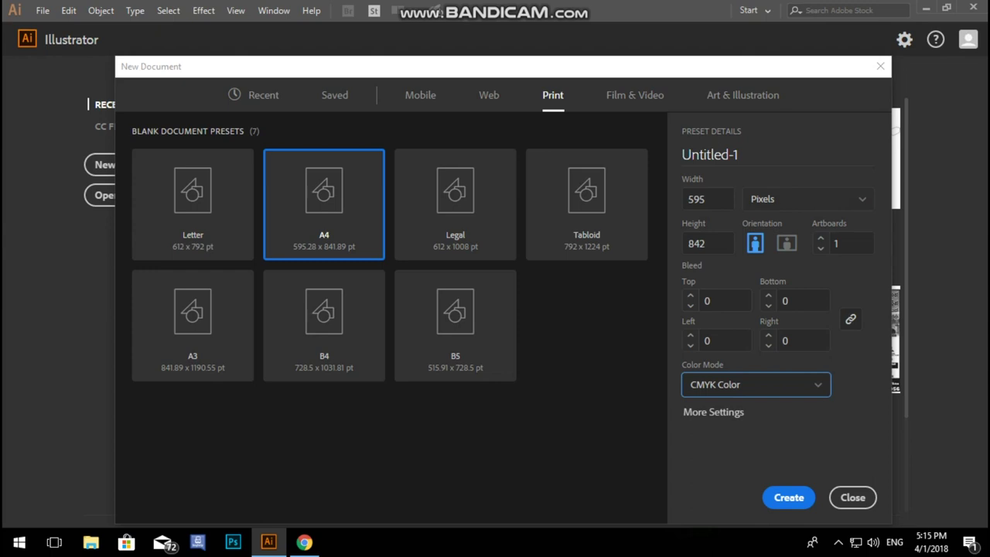
click(756, 385)
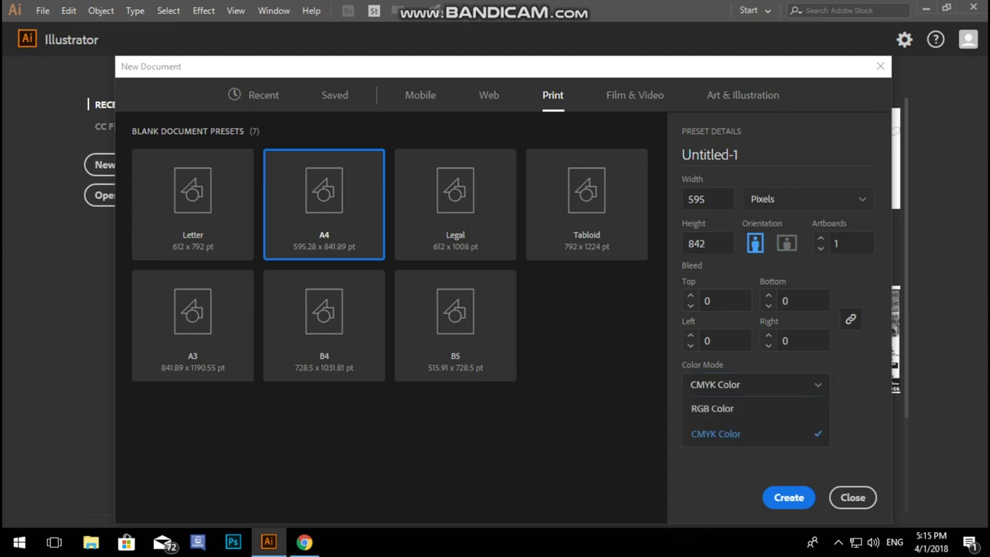
click(712, 408)
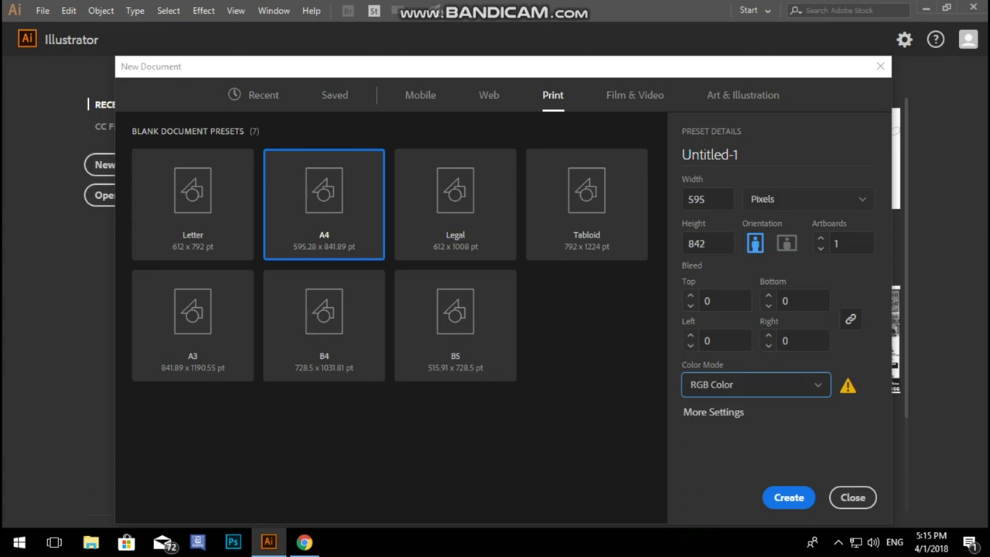
click(756, 384)
click(712, 434)
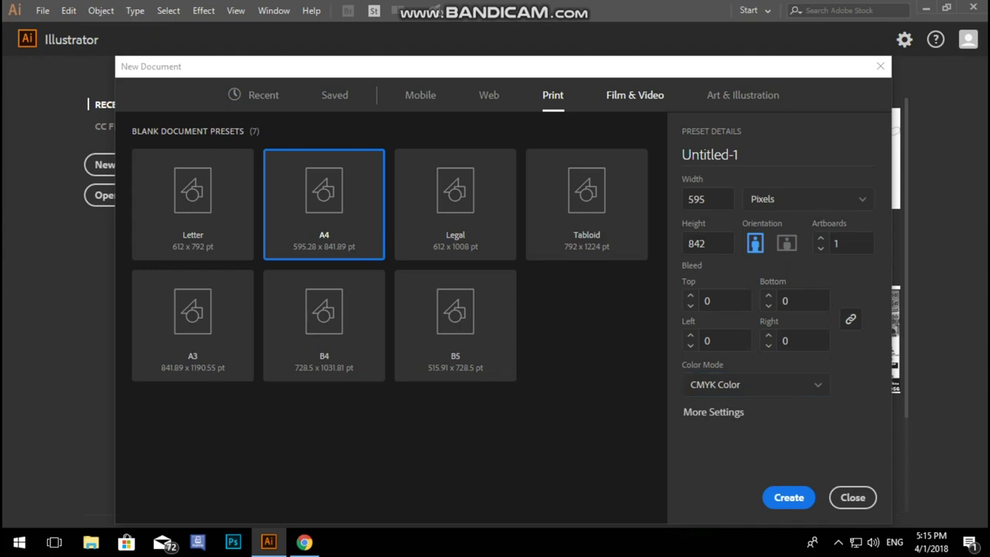
Preview Film & Video presets in Pixels, toggling orientation between 720 × 1280 and 1280 × 720
click(636, 95)
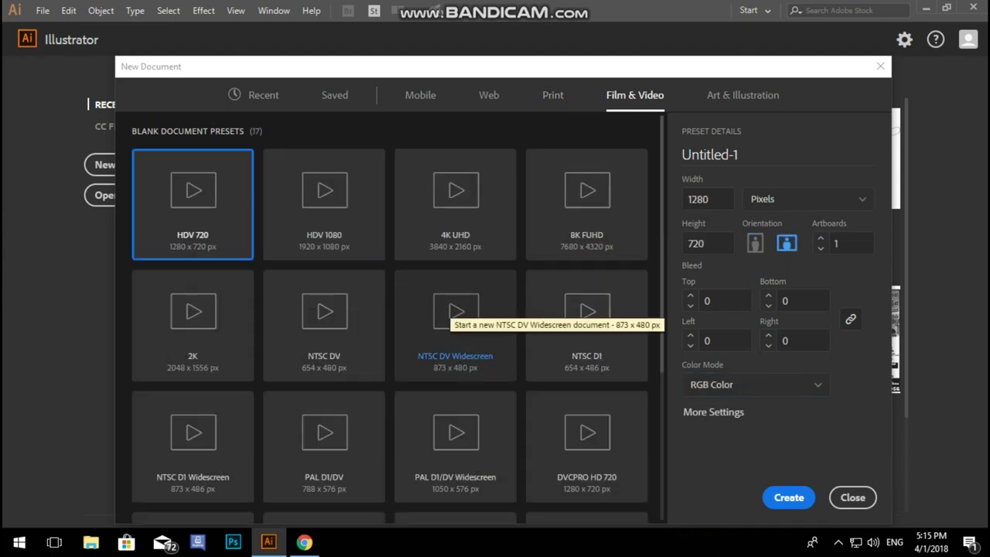
scroll(451, 319, down, 3)
scroll(451, 319, up, 3)
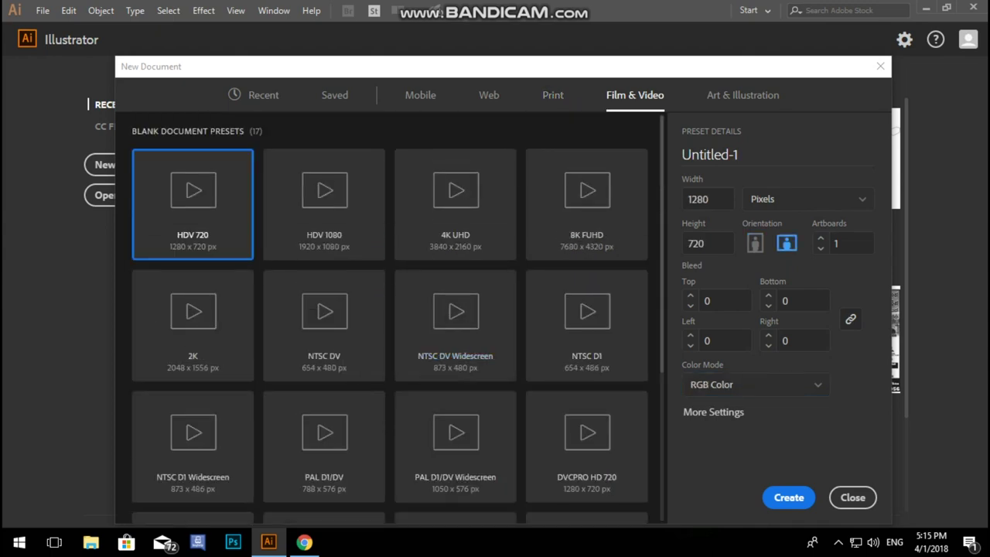
click(808, 199)
click(818, 349)
click(755, 242)
click(787, 243)
Browse the Art & Illustration presets, then return to the Print presets
click(743, 94)
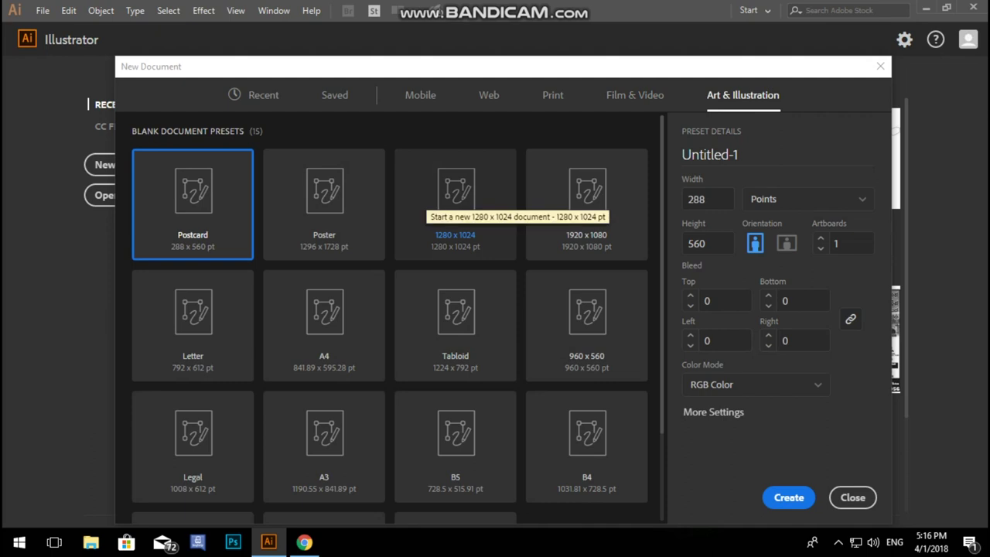
scroll(449, 213, down, 2)
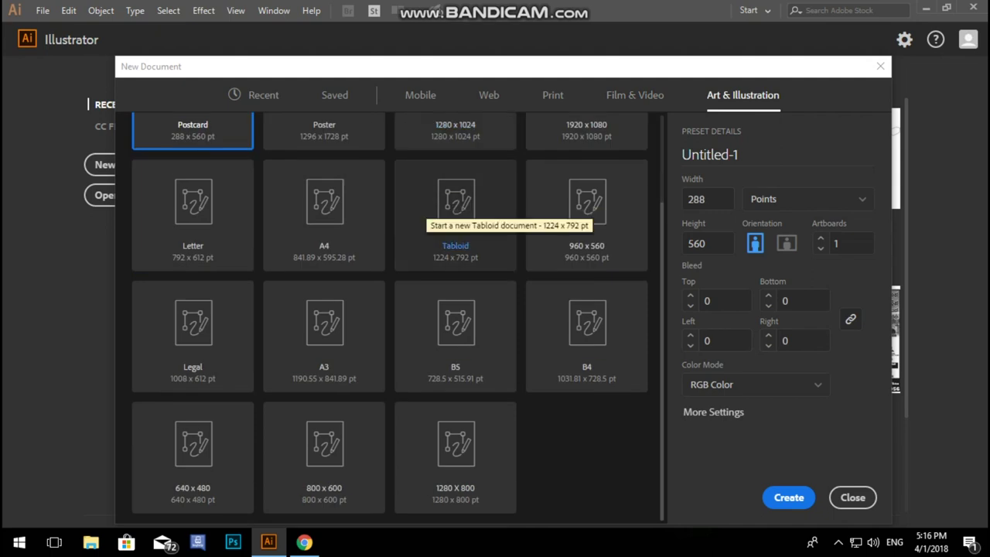
scroll(454, 212, up, 2)
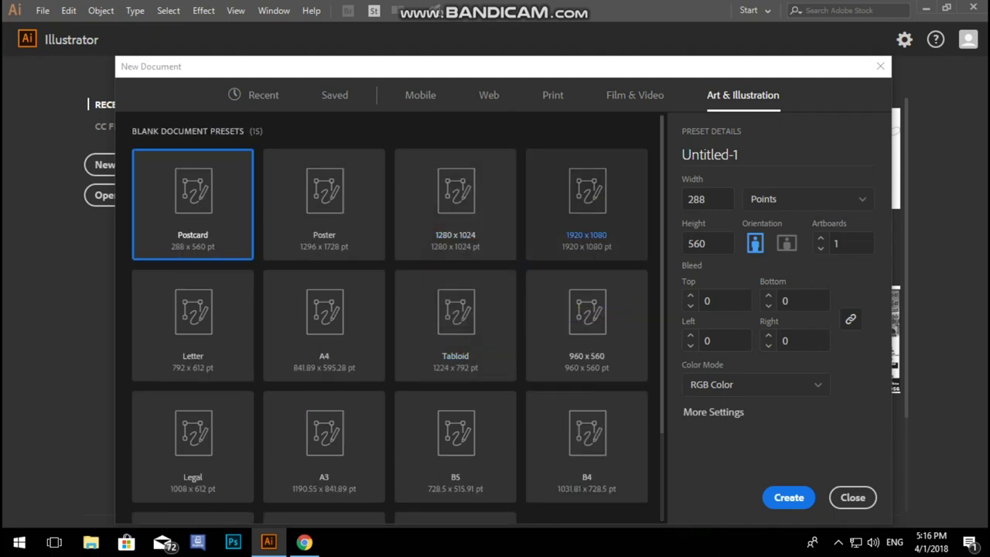
click(553, 94)
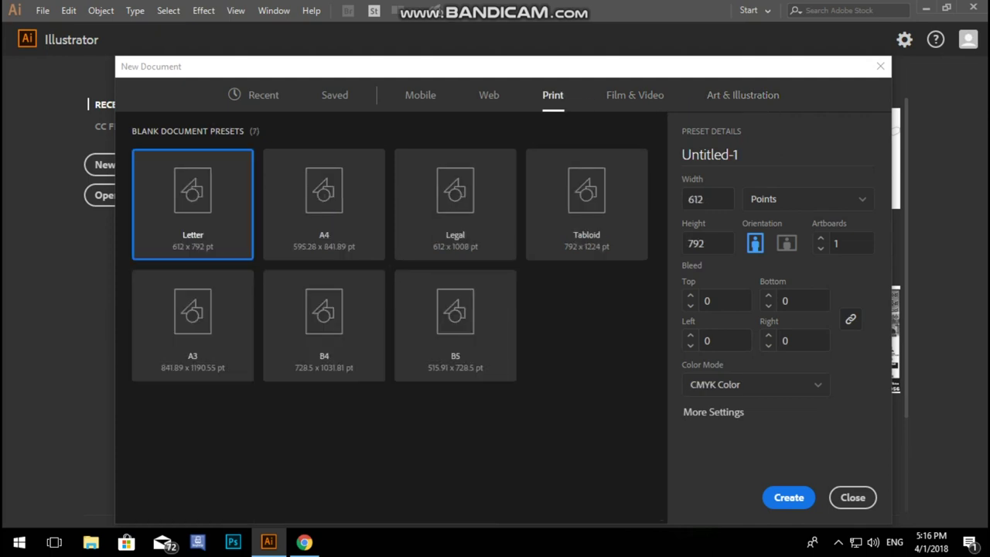
Create an A4 CMYK document with units set to Centimeters (21 × 29.7)
click(329, 240)
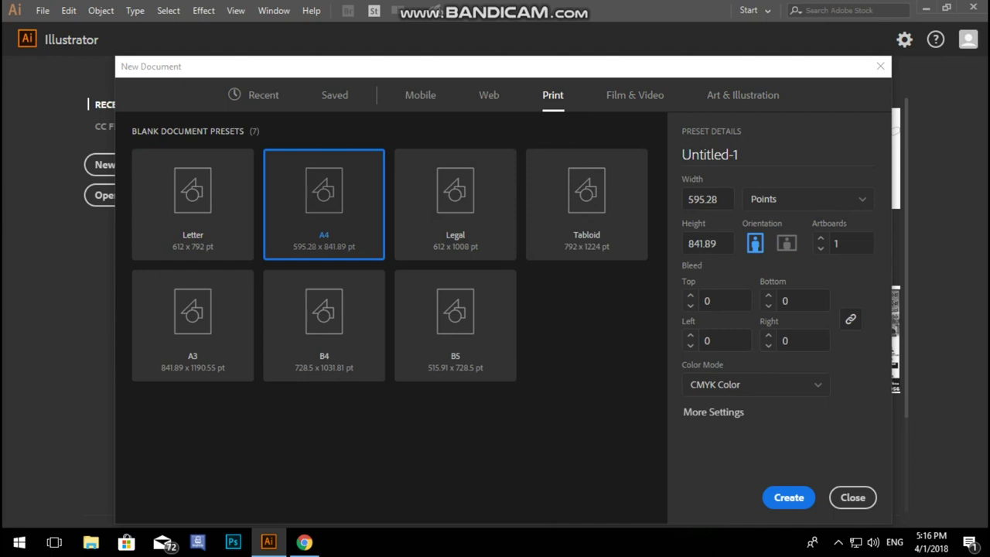
click(808, 199)
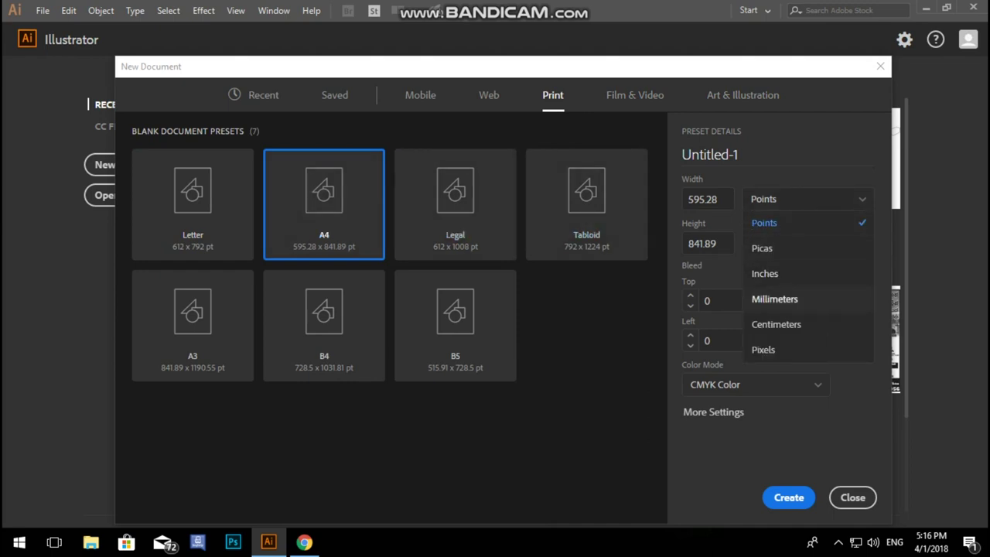
click(774, 298)
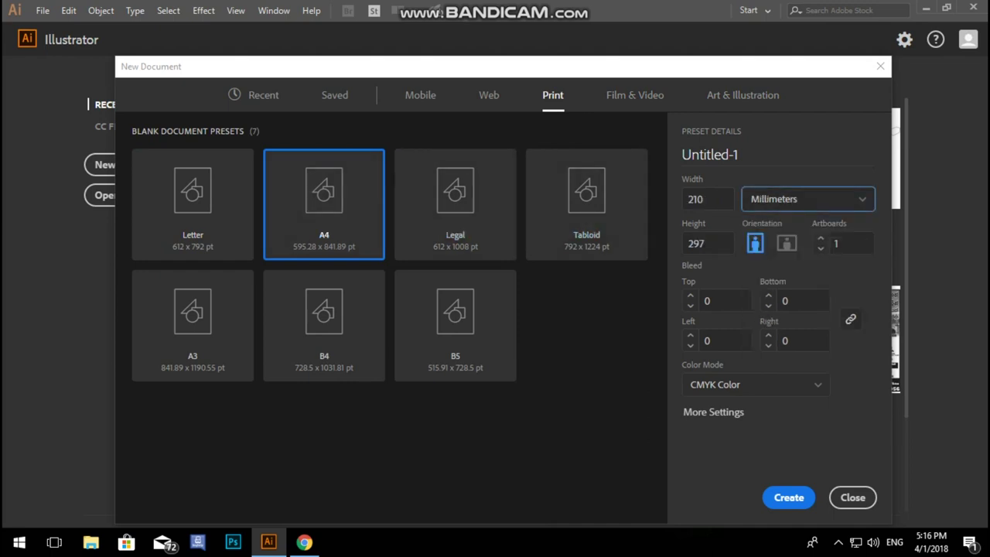
click(808, 199)
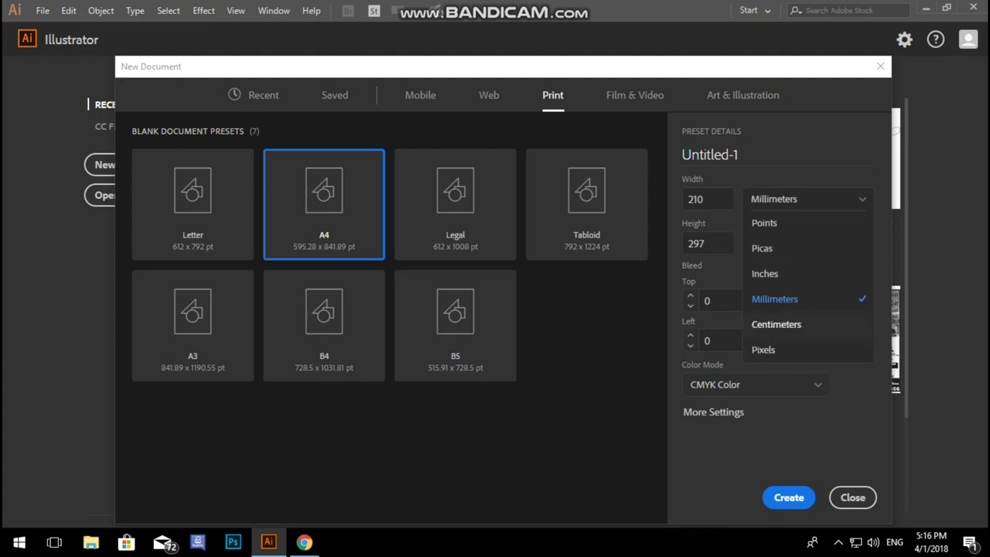
click(774, 325)
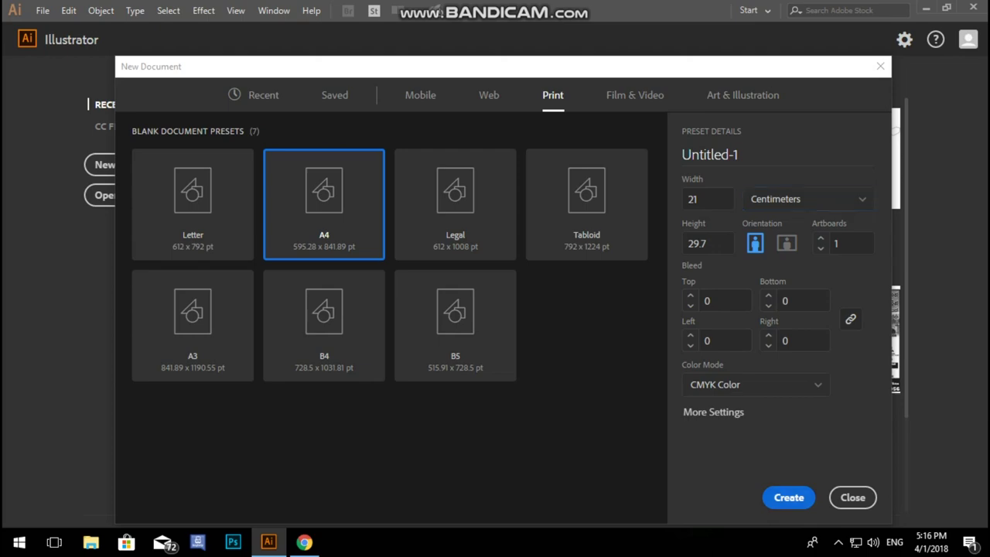
click(789, 497)
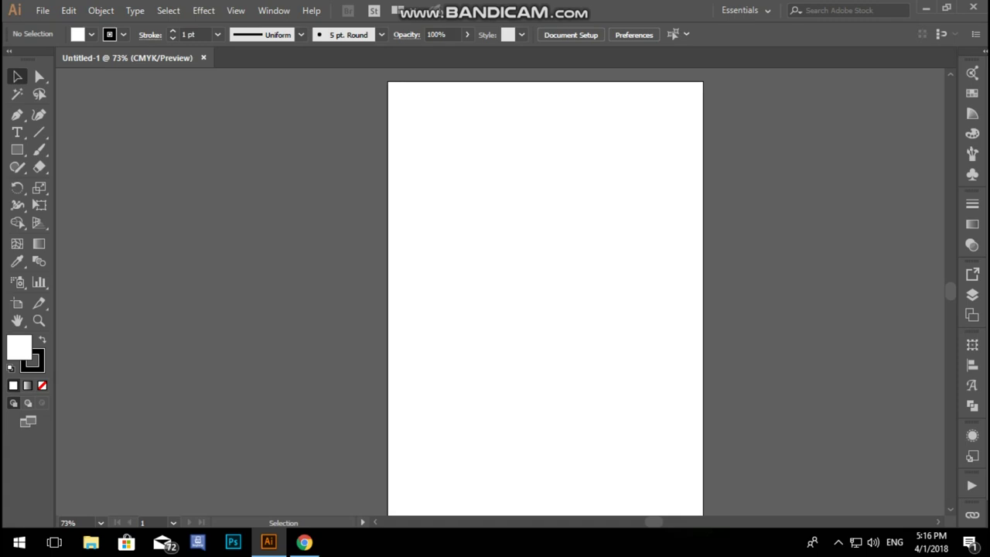
Scroll and zoom out to see the whole new artboard
scroll(545, 294, down, 1)
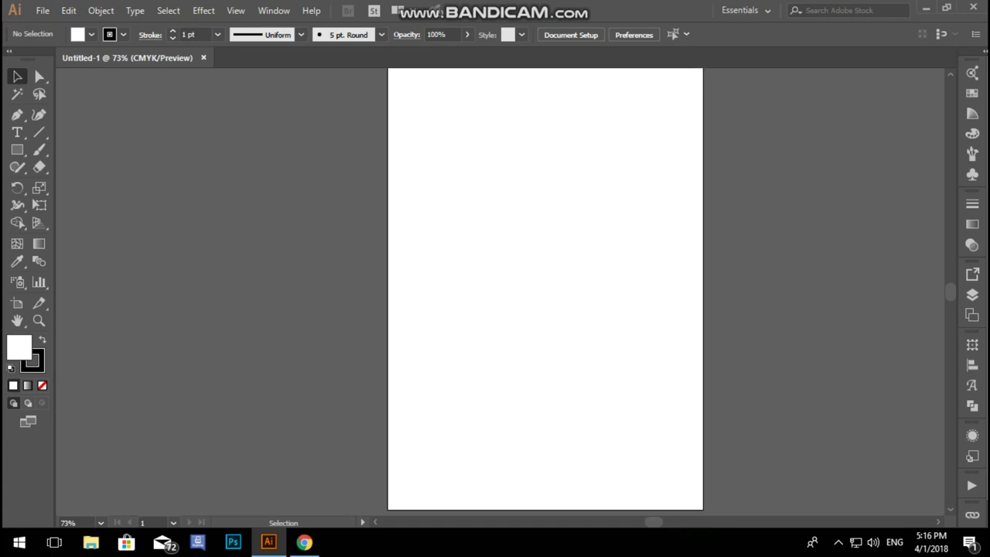
scroll(503, 290, right, 1)
scroll(503, 290, right, 1)
scroll(503, 290, right, 1)
scroll(503, 291, right, 1)
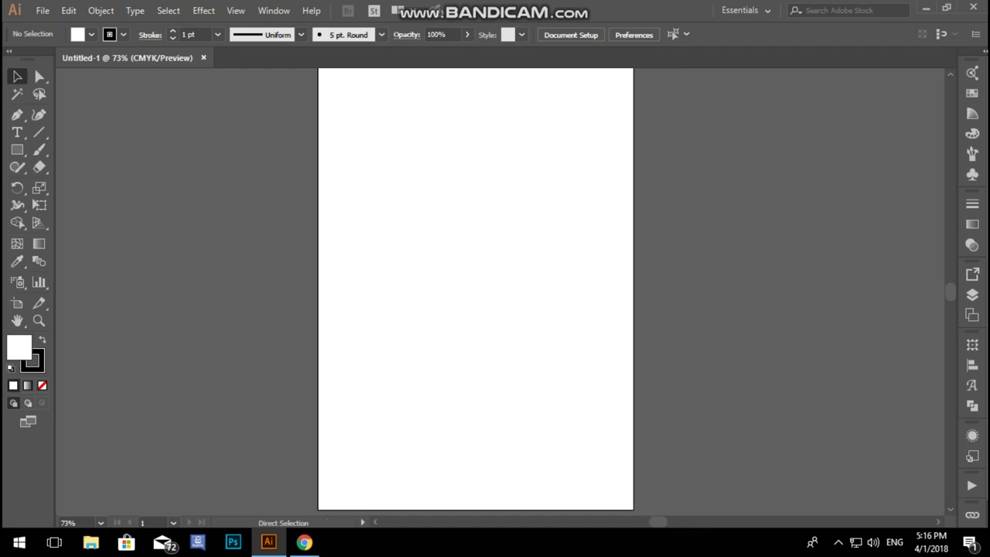
key(ctrl+minus)
key(ctrl+minus)
scroll(503, 290, up, 1)
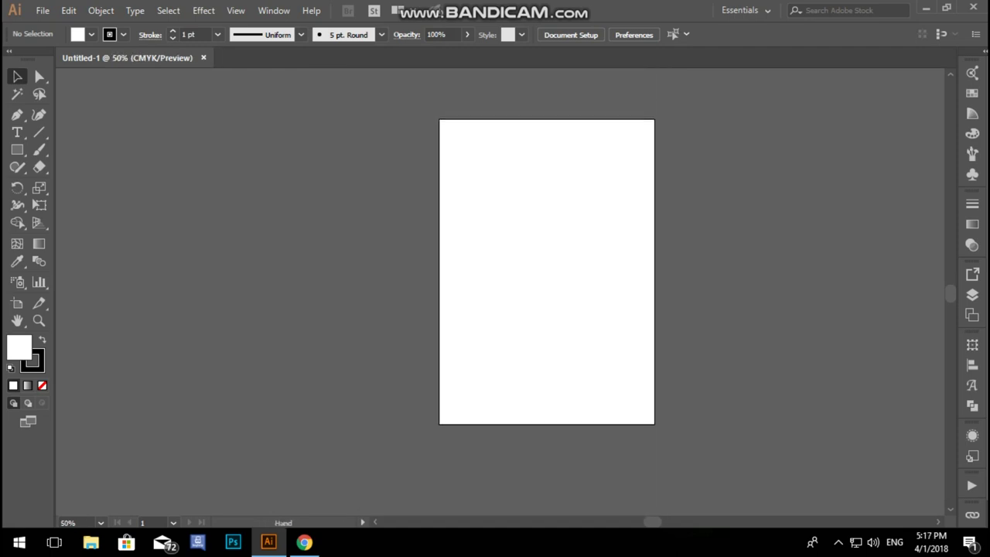
Draw a rectangle on the canvas to the left of the artboard
scroll(503, 290, up, 1)
scroll(502, 290, right, 4)
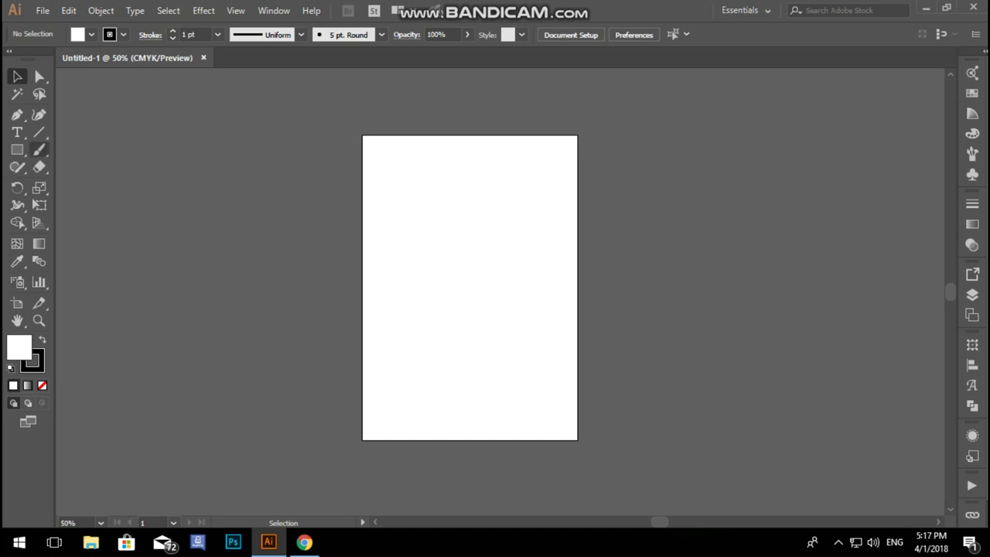
key(m)
drag(196, 152, 312, 290)
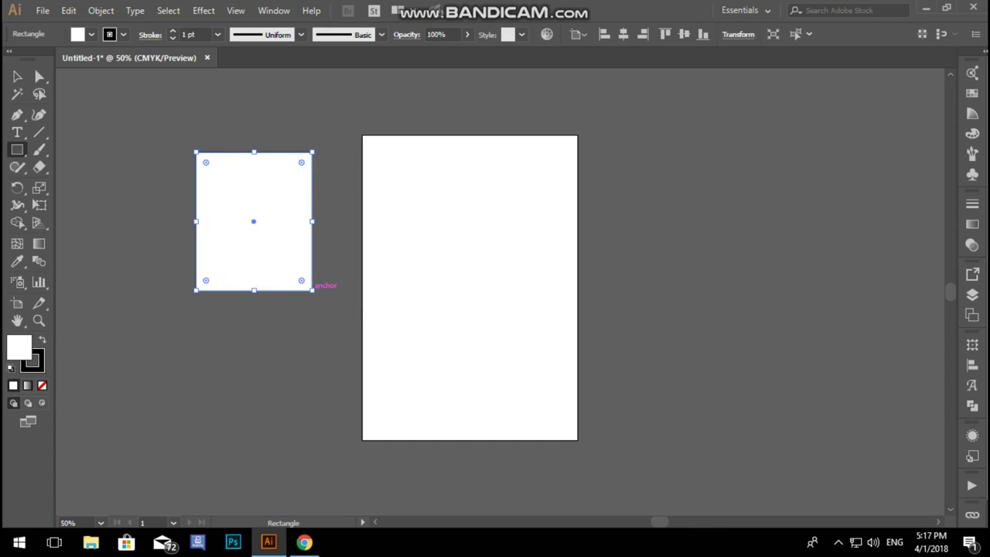
Open Save As, browse to the Desktop, then cancel without saving
click(42, 11)
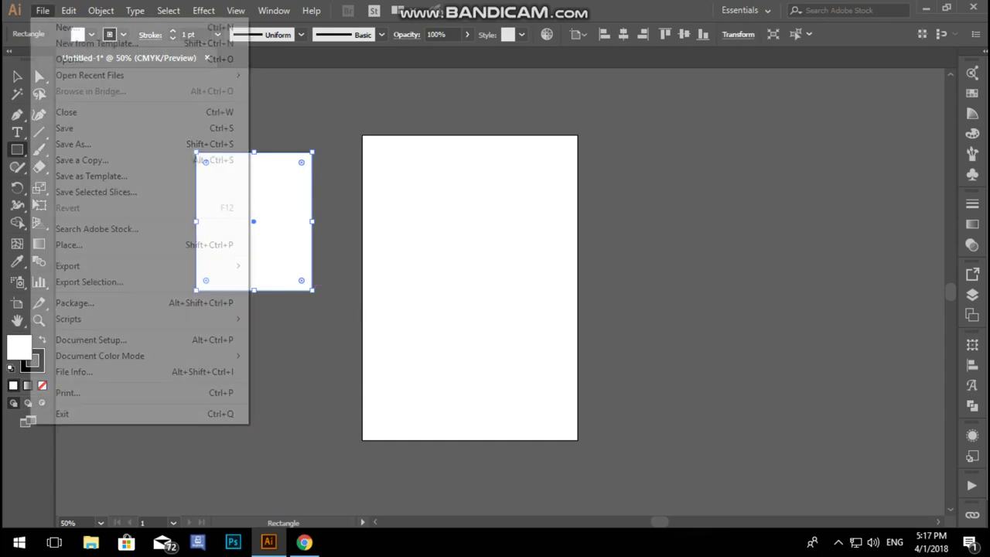
click(73, 144)
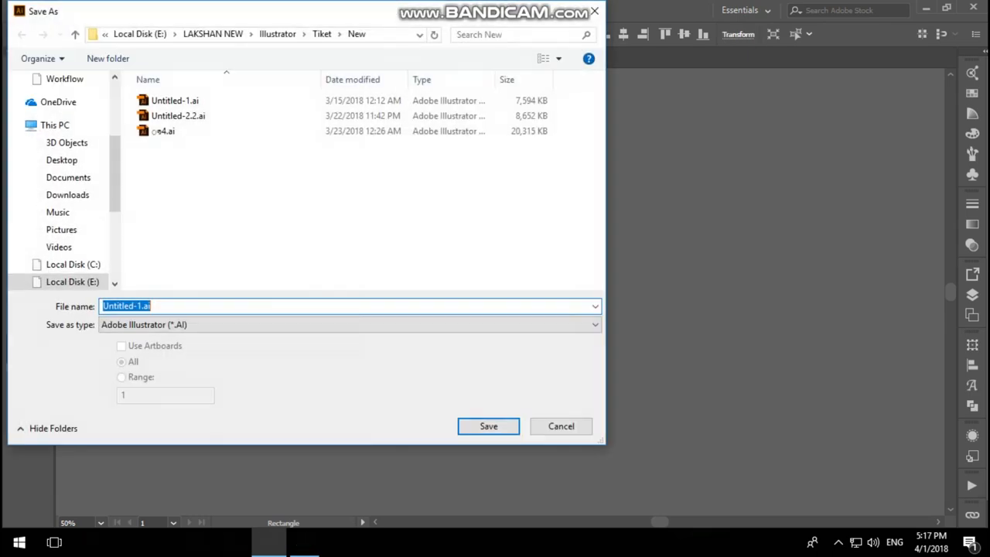
click(62, 160)
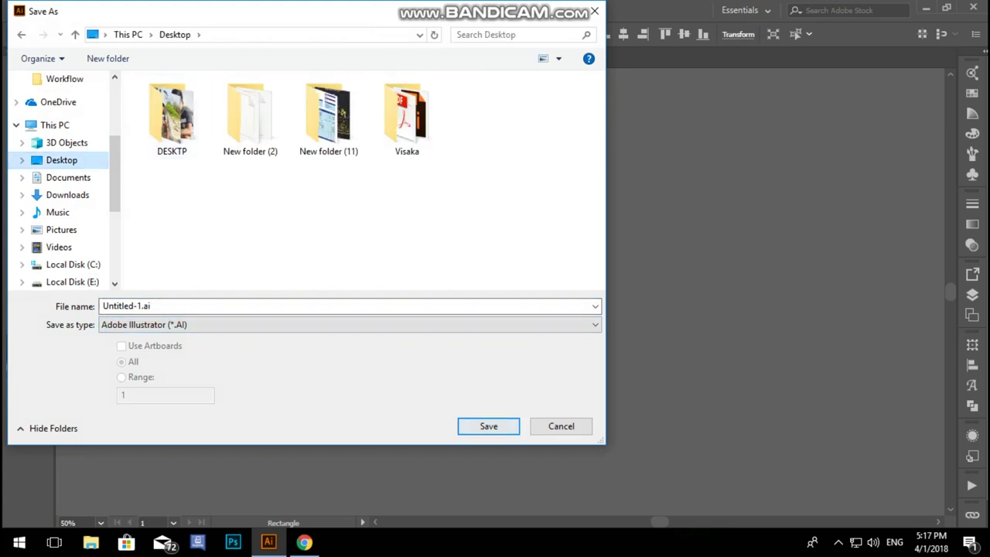
key(Escape)
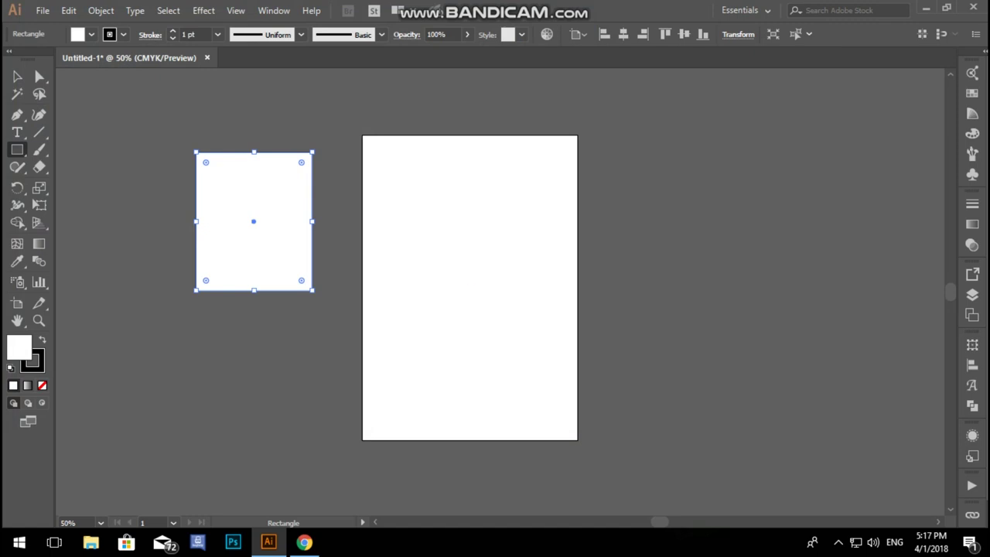
Select all and delete the rectangle, then browse the Window menu's panel list
key(v)
key(ctrl+shift+a)
key(ctrl+a)
key(Delete)
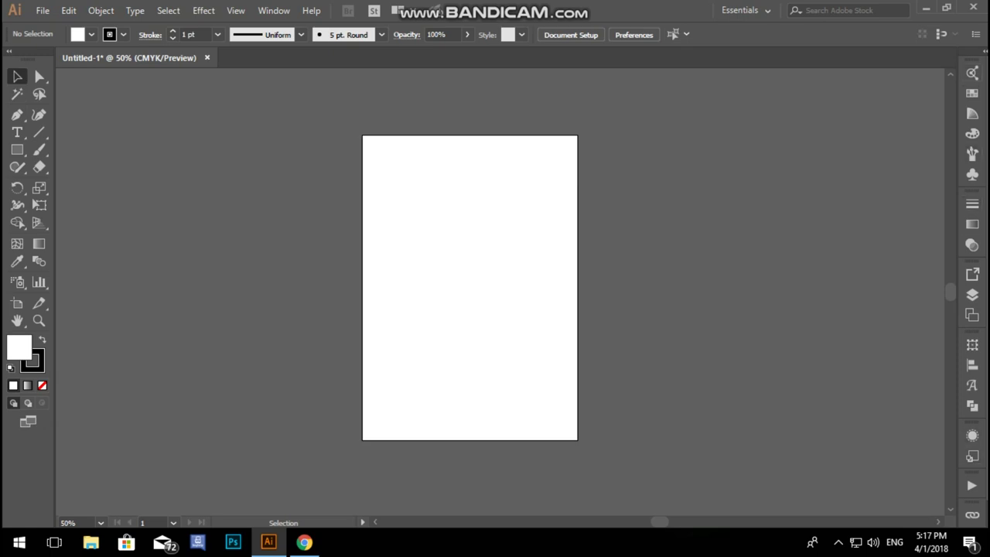
click(274, 10)
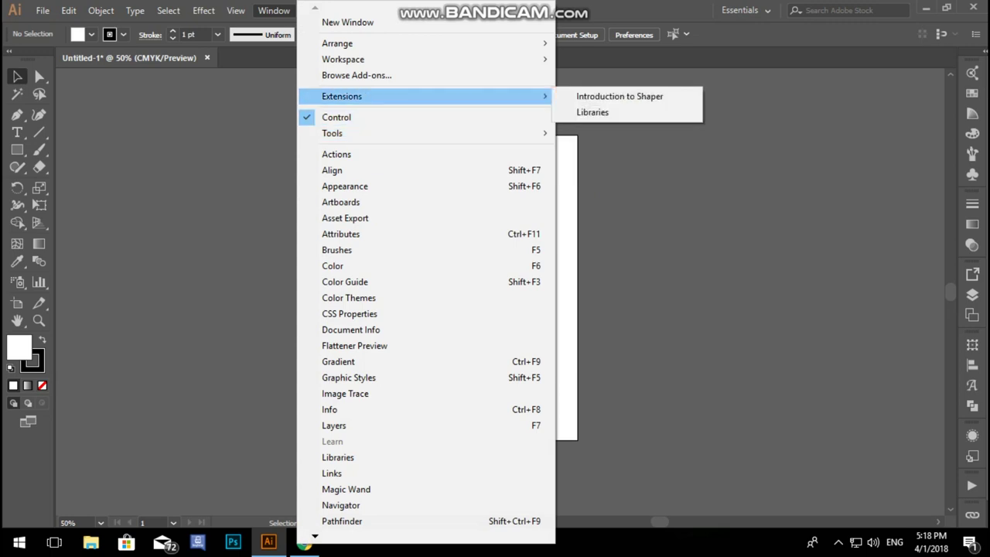
key(Escape)
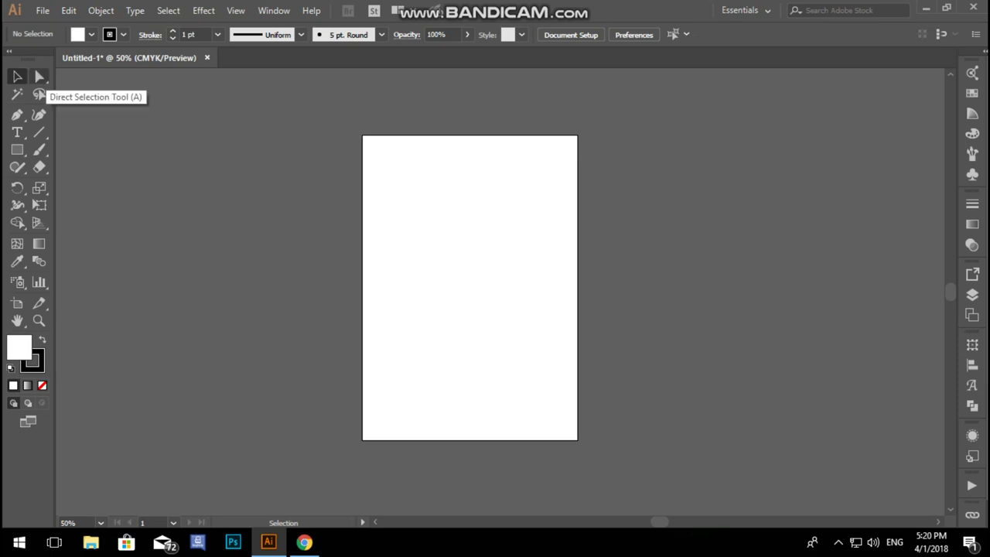
Draw a square near the artboard top, zoom to 150%, and select its top-right corner
click(17, 149)
drag(423, 182, 491, 249)
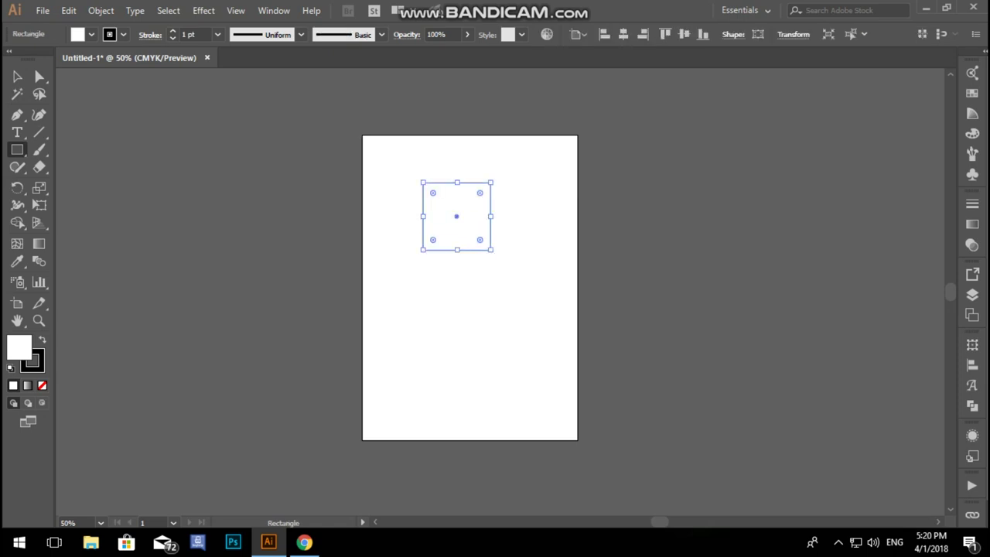
key(v)
key(ctrl+shift+a)
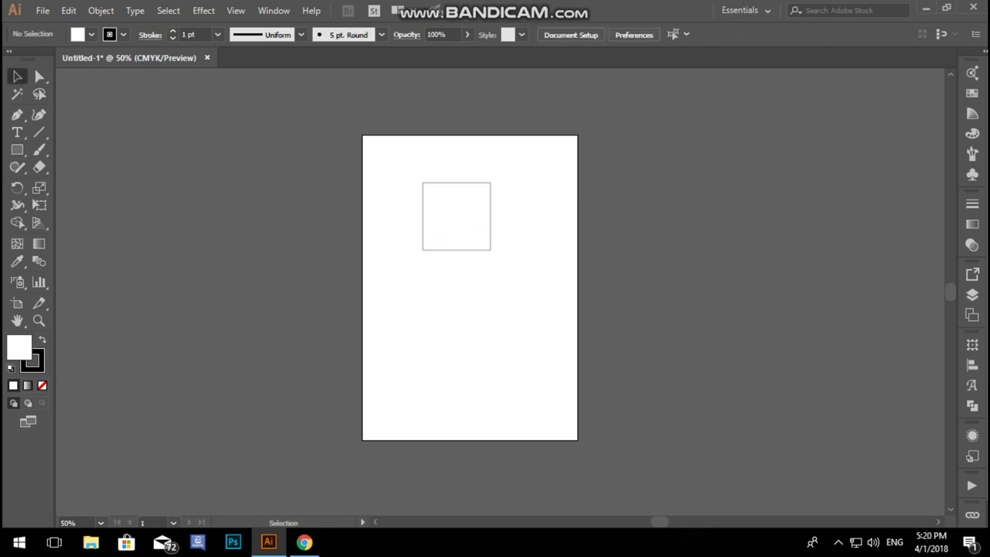
key(ctrl+equal)
key(ctrl+equal)
key(ctrl+equal)
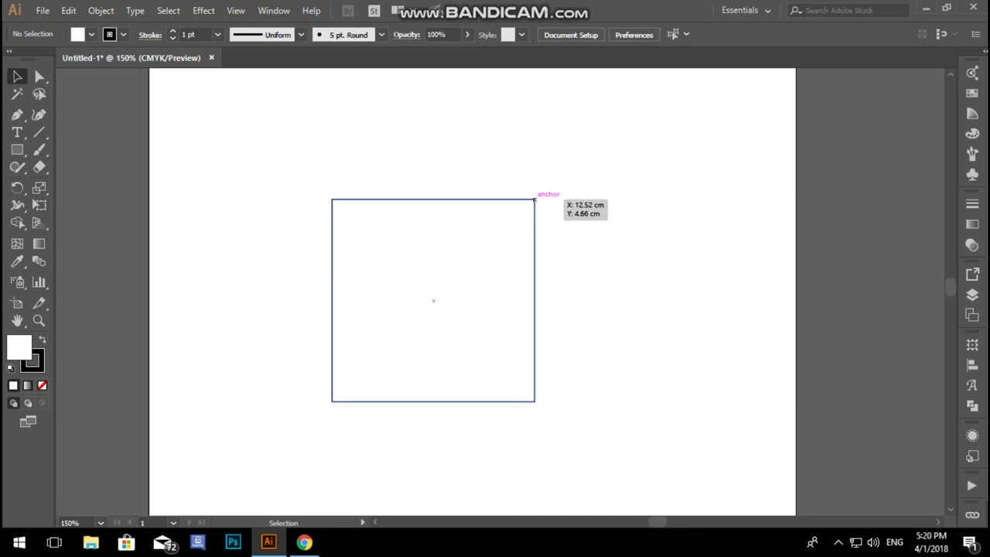
click(534, 199)
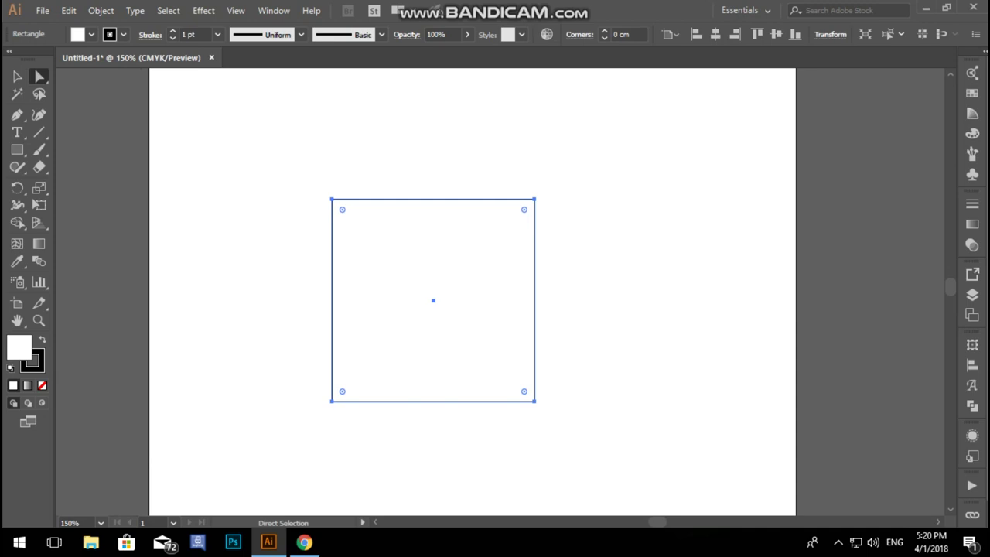
click(534, 199)
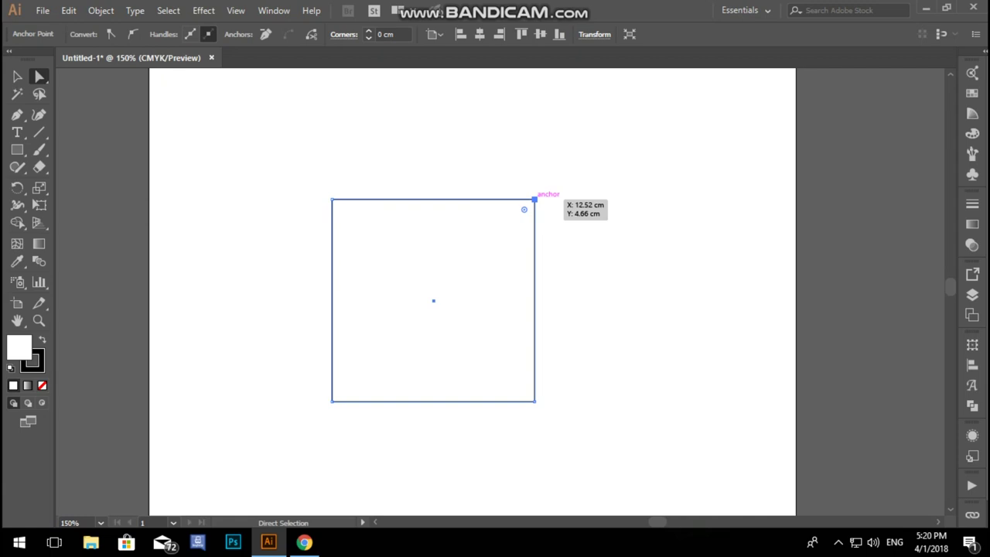
Drag the square's corner anchors into an upside-down trapezoid wider at the top
drag(534, 199, 613, 212)
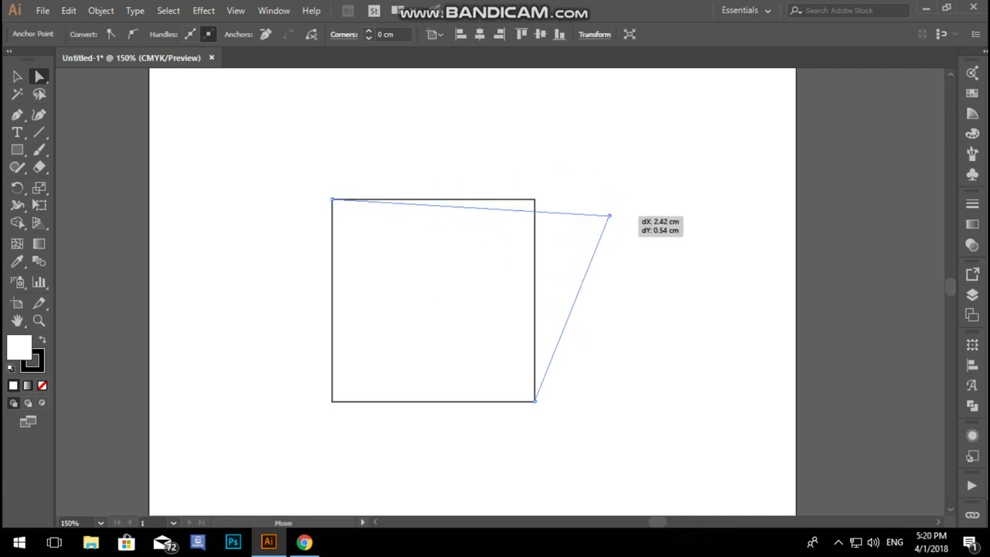
mouse_move(613, 212)
mouse_down()
mouse_move(598, 163)
mouse_move(678, 153)
mouse_up()
mouse_move(535, 401)
mouse_down()
mouse_move(573, 422)
mouse_move(679, 335)
mouse_up()
mouse_move(455, 307)
mouse_down()
mouse_move(482, 253)
mouse_move(472, 336)
mouse_up()
mouse_move(687, 346)
mouse_down()
mouse_move(568, 271)
mouse_move(576, 337)
mouse_up()
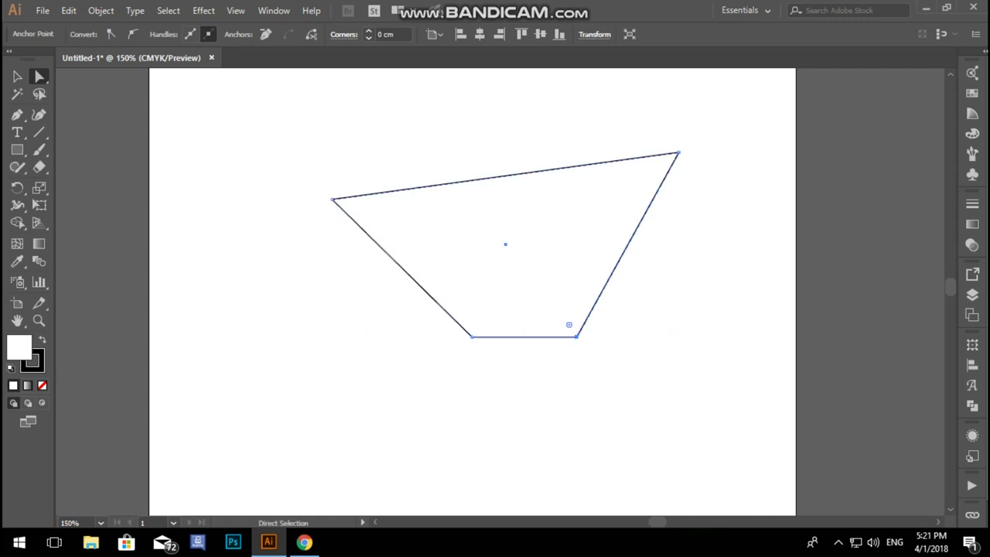
drag(678, 152, 654, 202)
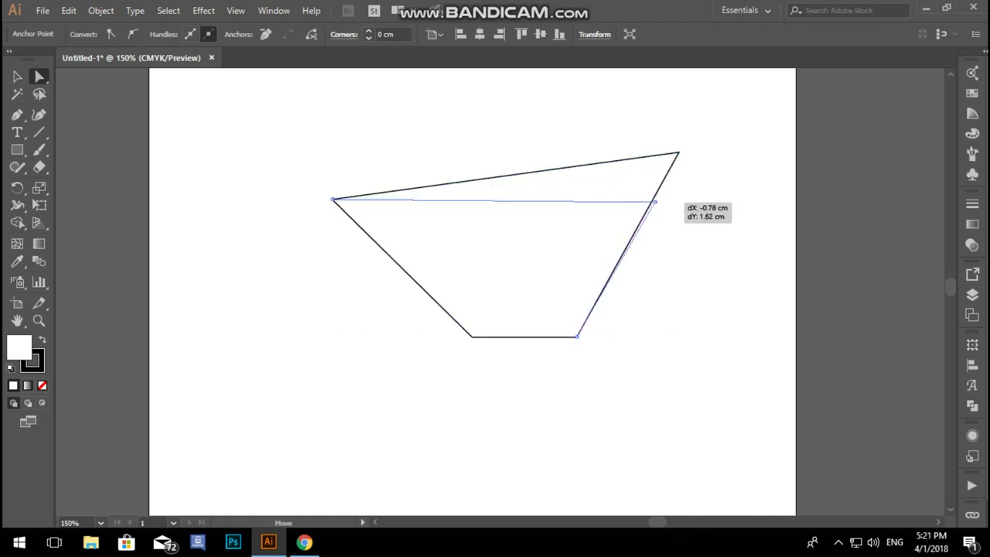
click(17, 77)
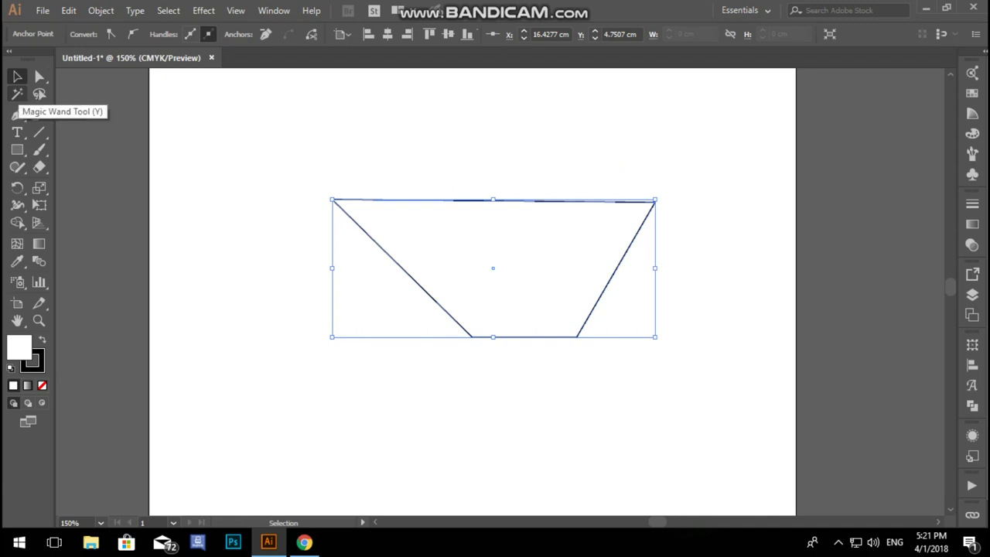
Marquee-select and delete the trapezoid, then zoom out and back in to 150%
click(17, 93)
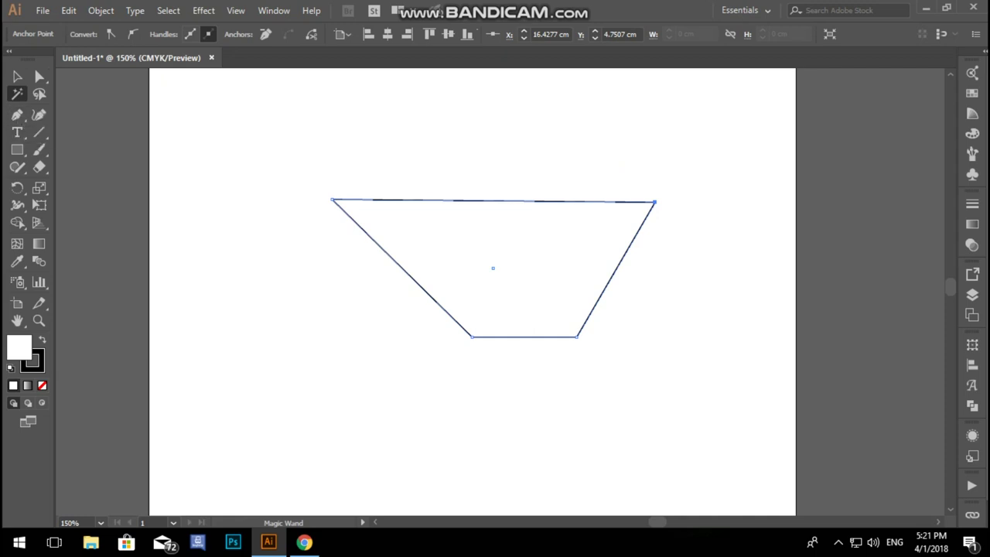
click(17, 76)
drag(268, 131, 533, 358)
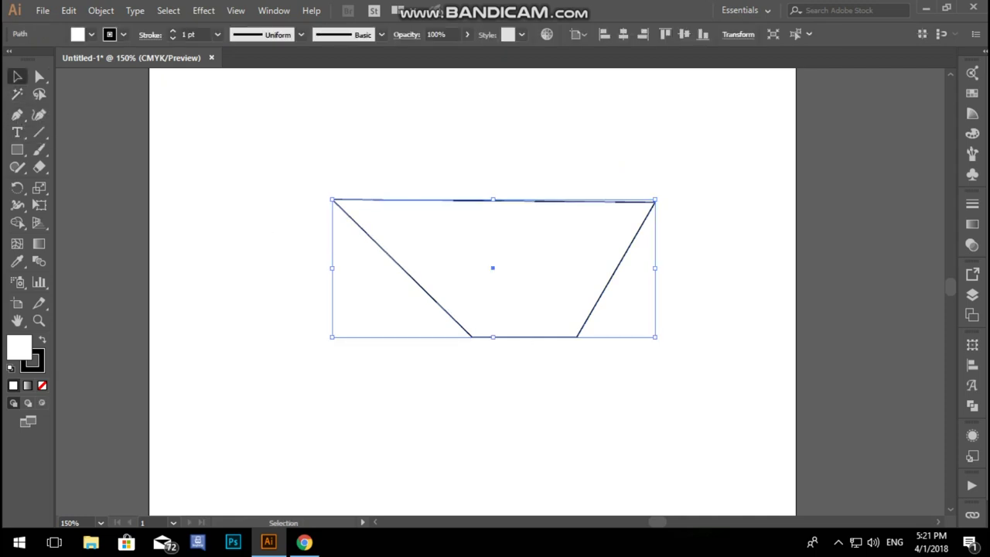
key(Delete)
key(ctrl+minus)
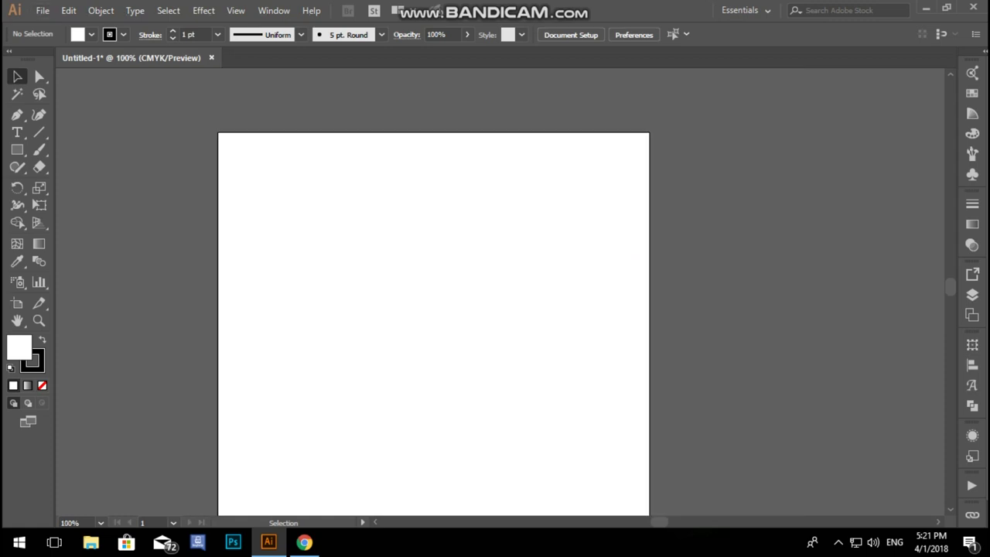
key(ctrl+plus)
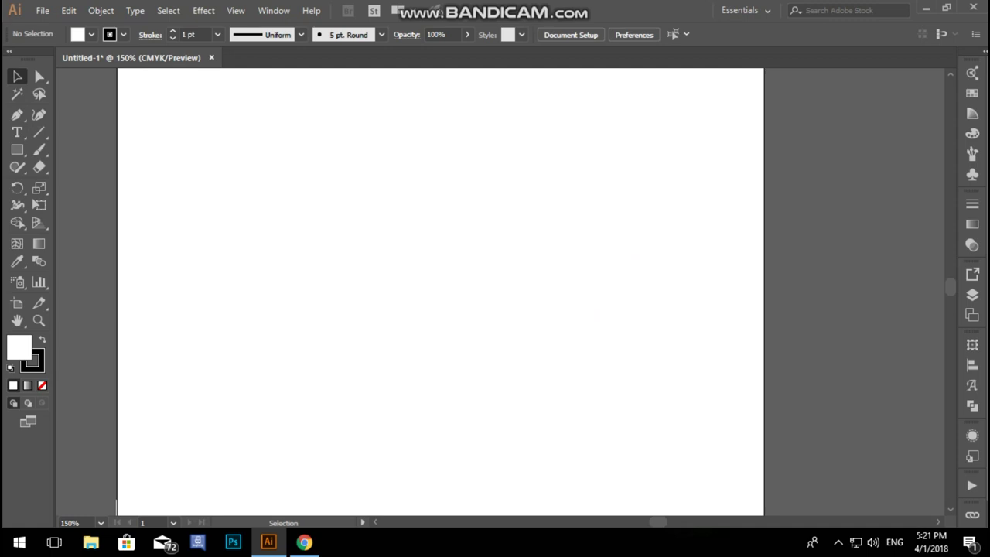
Start a freeform Pen outline in the upper-left, placing its first anchor points
scroll(441, 294, up, 1)
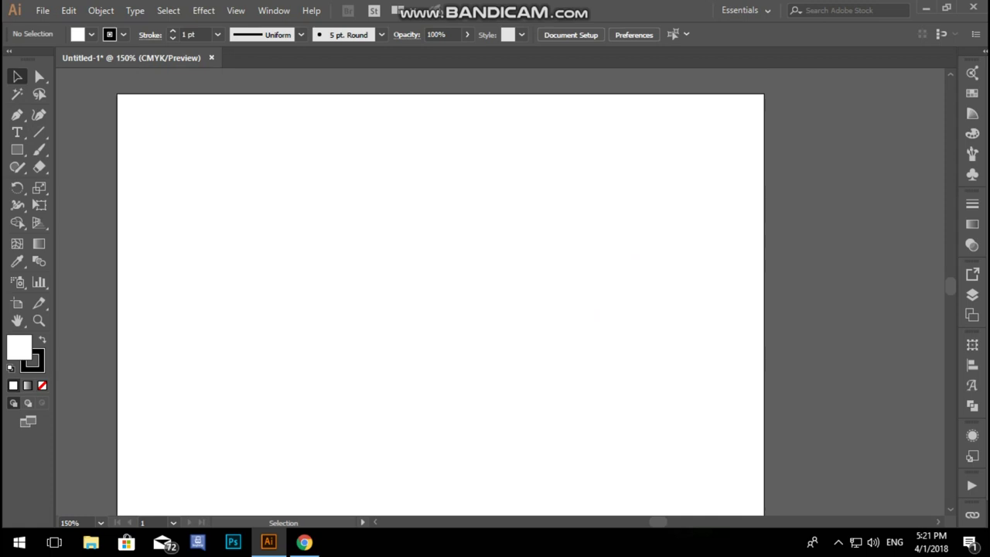
click(17, 115)
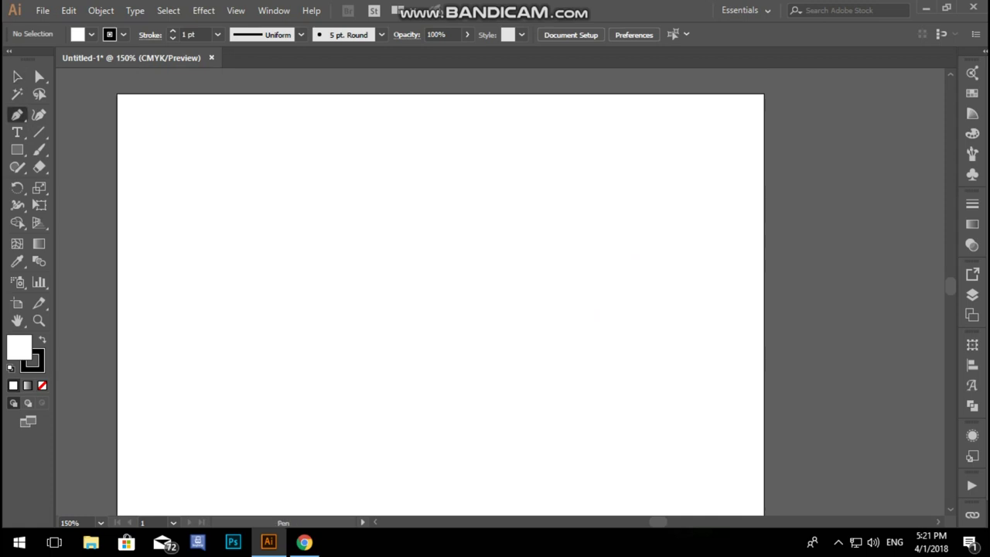
click(341, 202)
click(330, 249)
click(255, 262)
click(203, 227)
Extend the outline along the top with a curved segment and finish the path
click(188, 179)
click(203, 152)
click(253, 146)
click(309, 152)
mouse_move(413, 137)
mouse_down()
mouse_move(320, 116)
mouse_move(442, 114)
mouse_move(491, 209)
mouse_move(470, 312)
mouse_move(343, 195)
mouse_move(263, 165)
mouse_move(275, 166)
mouse_up()
click(242, 162)
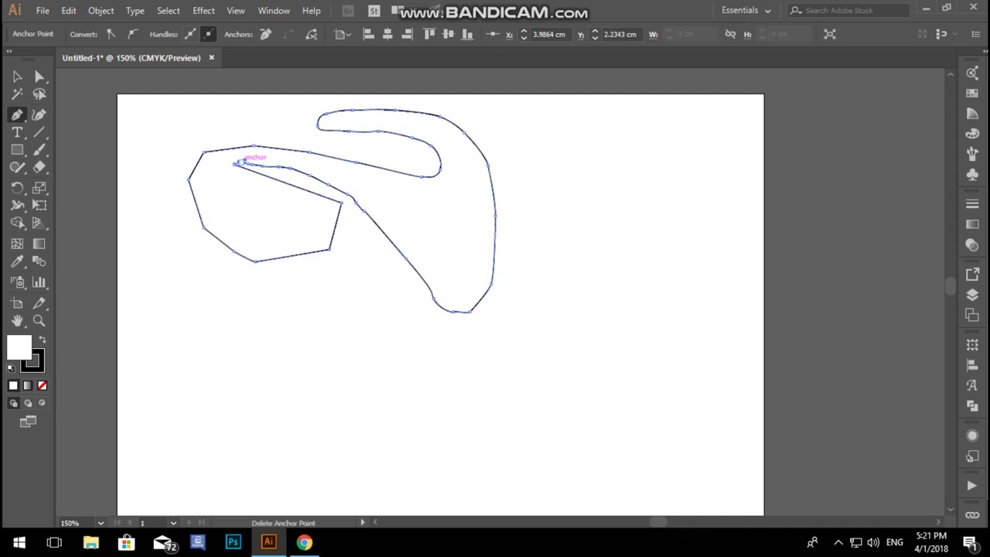
ctrl+click(332, 179)
drag(331, 177, 235, 101)
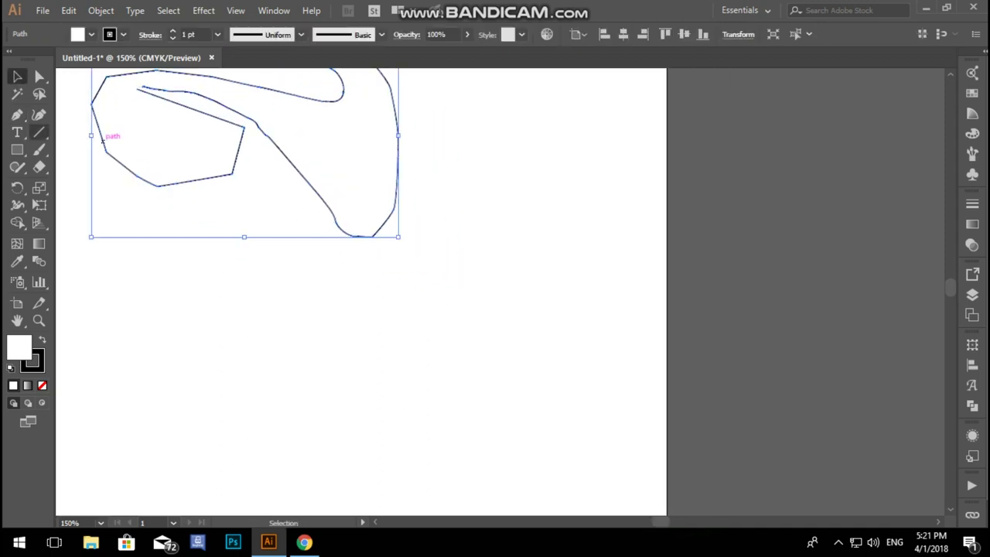
Draw a narrow, pointed curved leaf shape with the Pen in the empty area
drag(386, 309, 250, 207)
click(393, 196)
drag(394, 302, 411, 331)
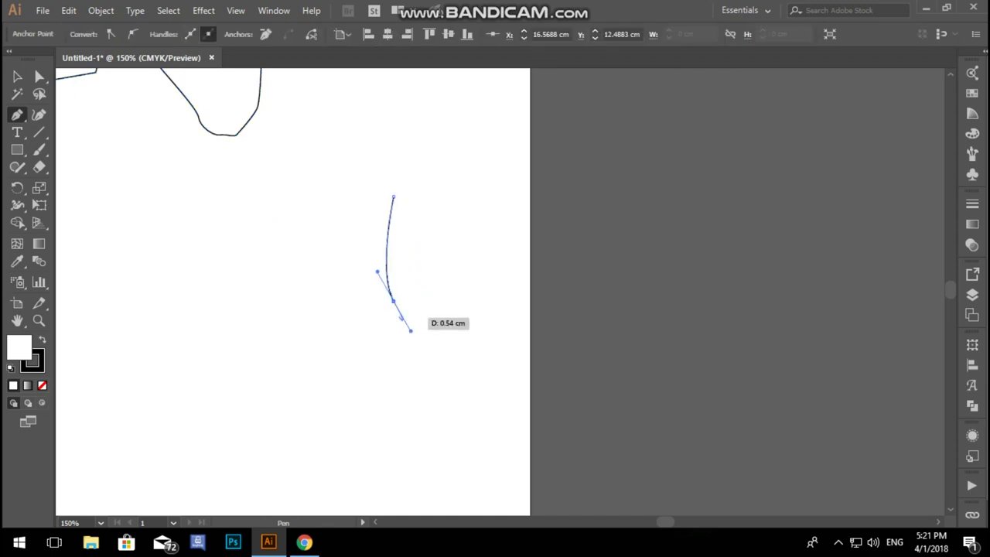
click(394, 301)
drag(393, 196, 408, 269)
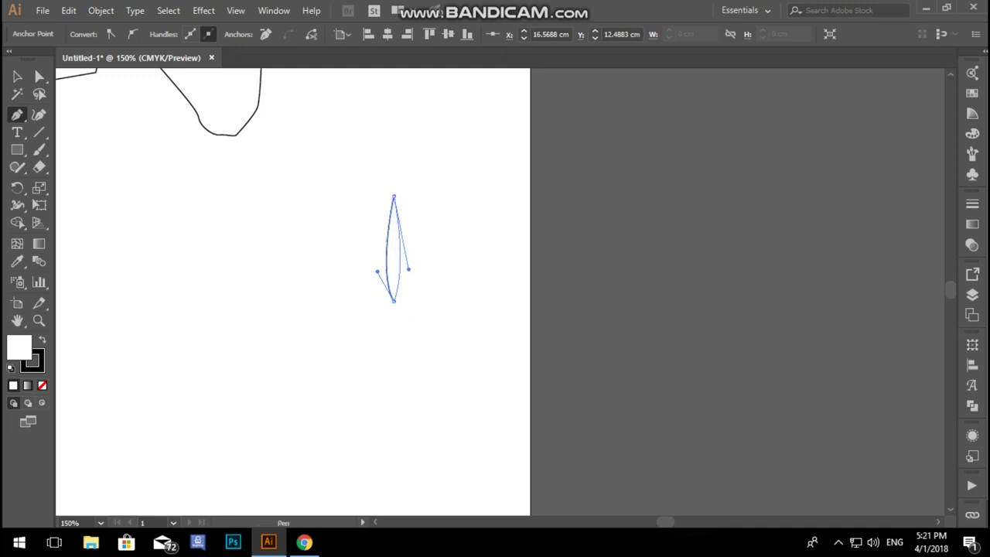
key(v)
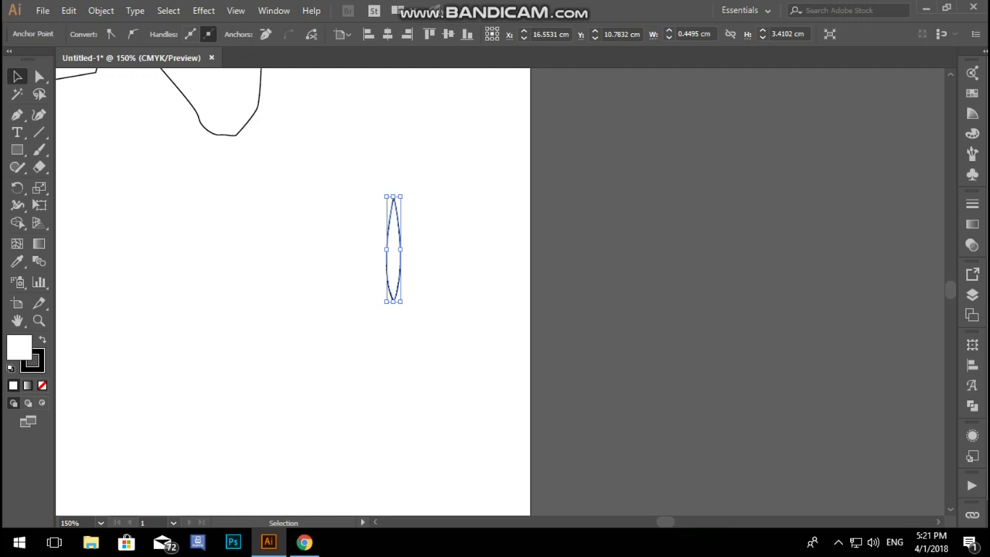
key(ctrl+shift+a)
Zoom to 200%, select and delete the leaf, then pick the Type tool
scroll(495, 294, left, 2)
key(ctrl+plus)
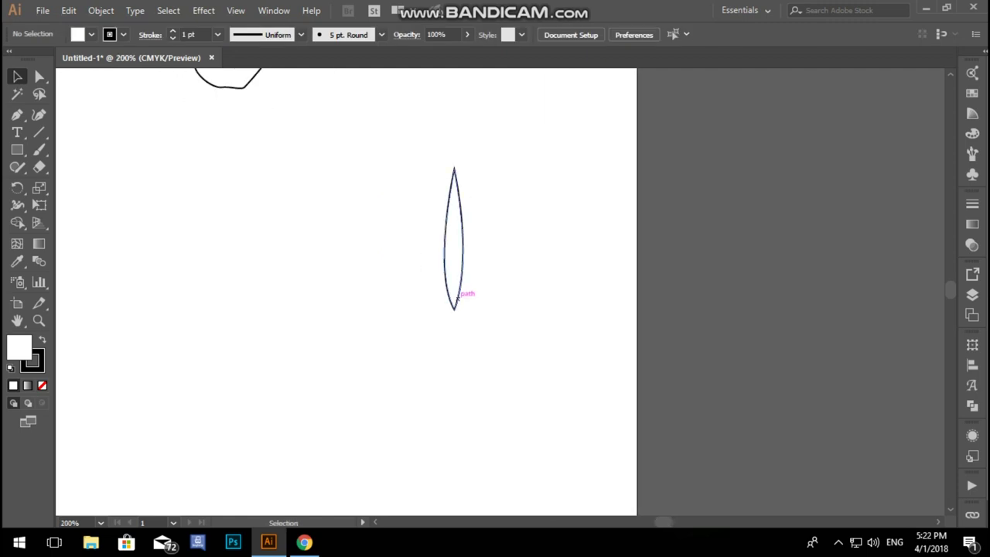
click(461, 297)
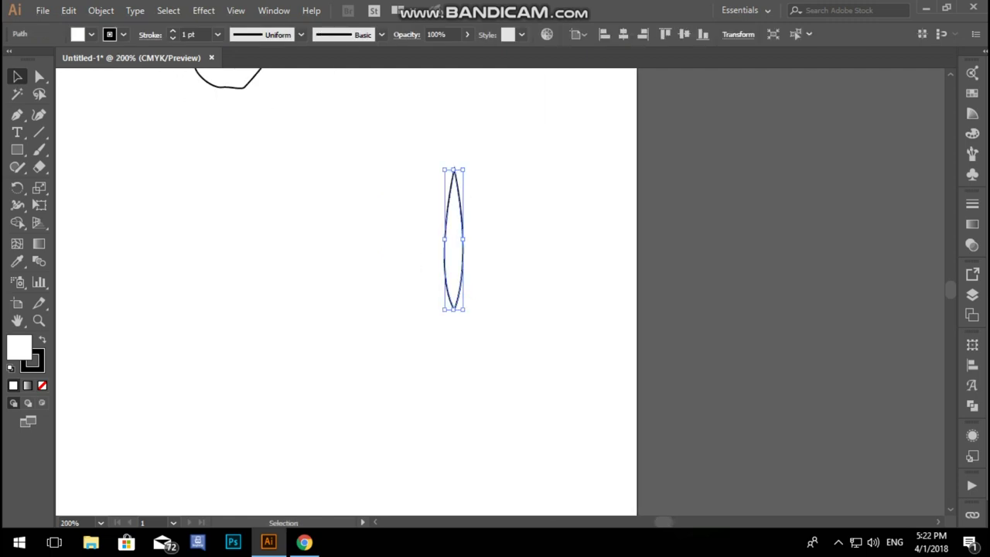
key(ctrl+shift+a)
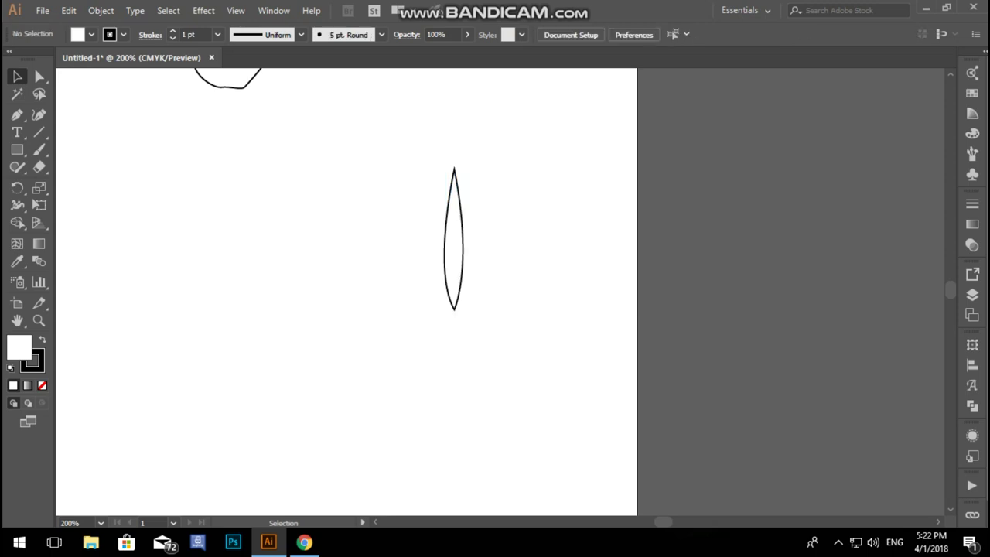
drag(502, 191, 404, 290)
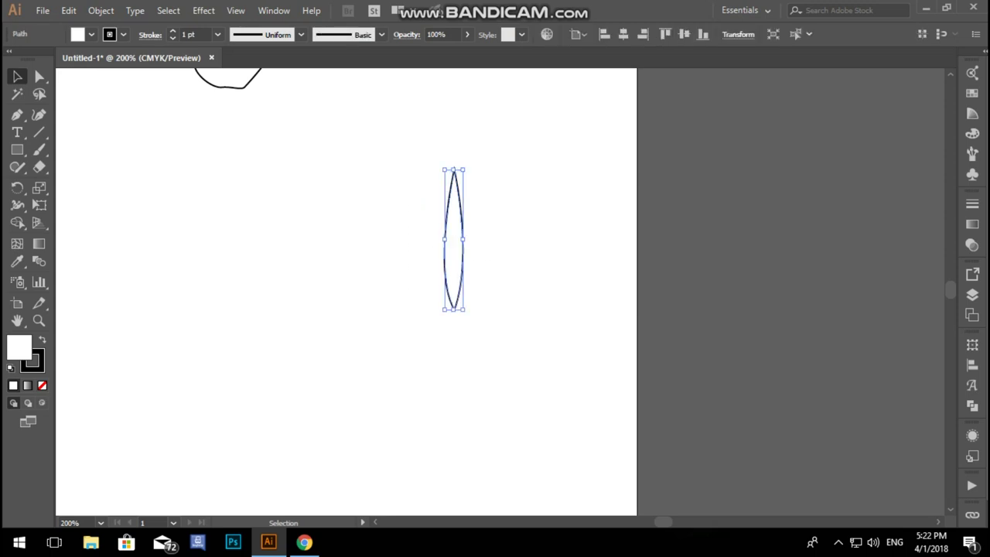
key(Delete)
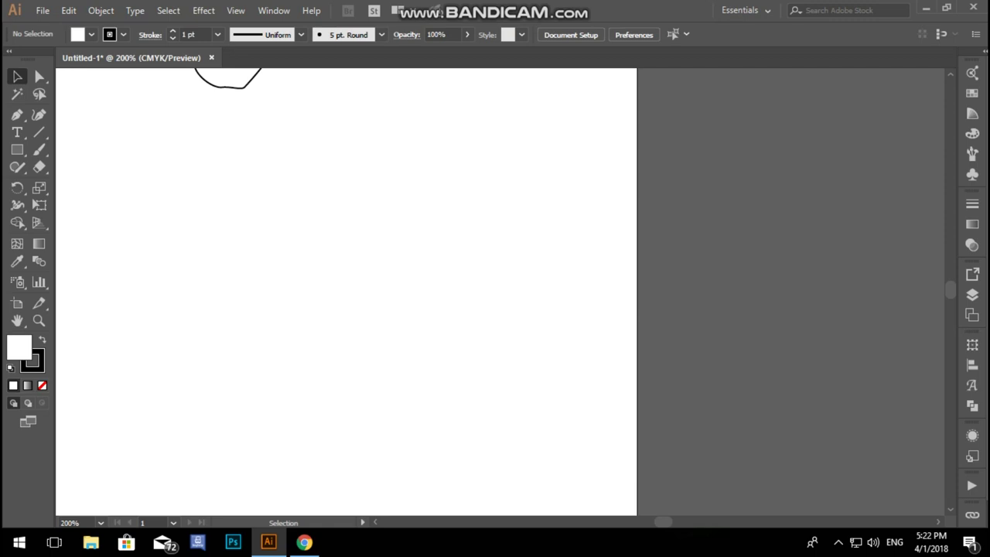
scroll(396, 291, left, 3)
scroll(396, 291, down, 1)
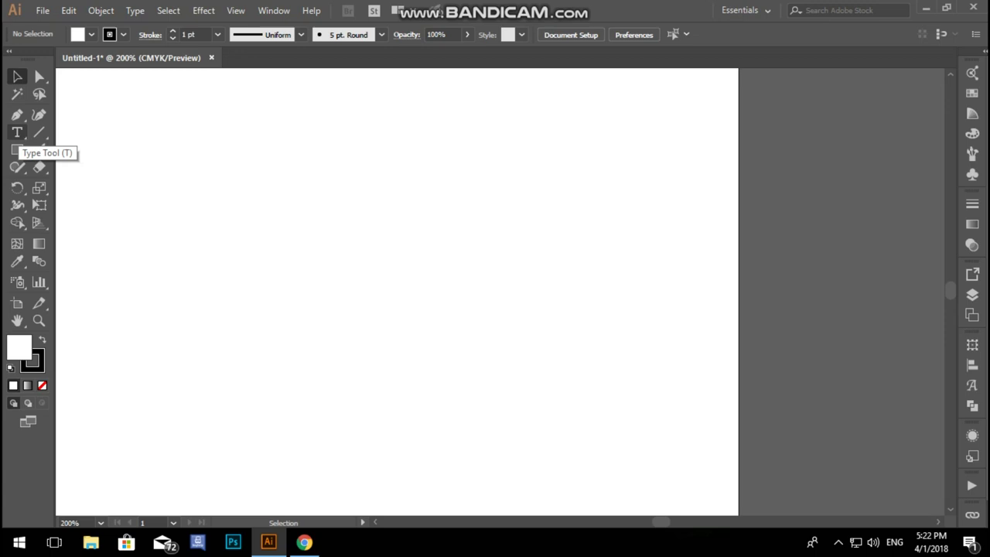
click(17, 132)
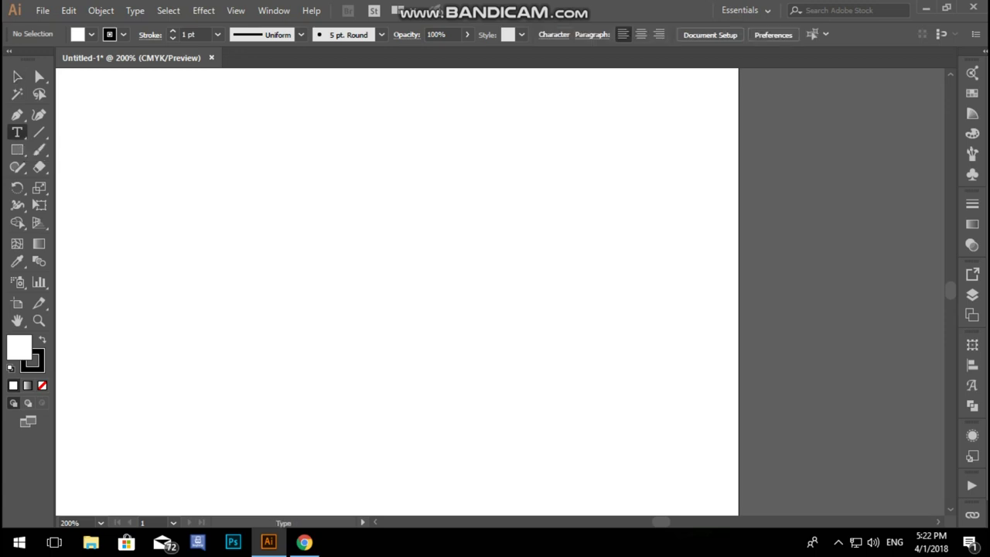
scroll(396, 291, up, 1)
click(184, 149)
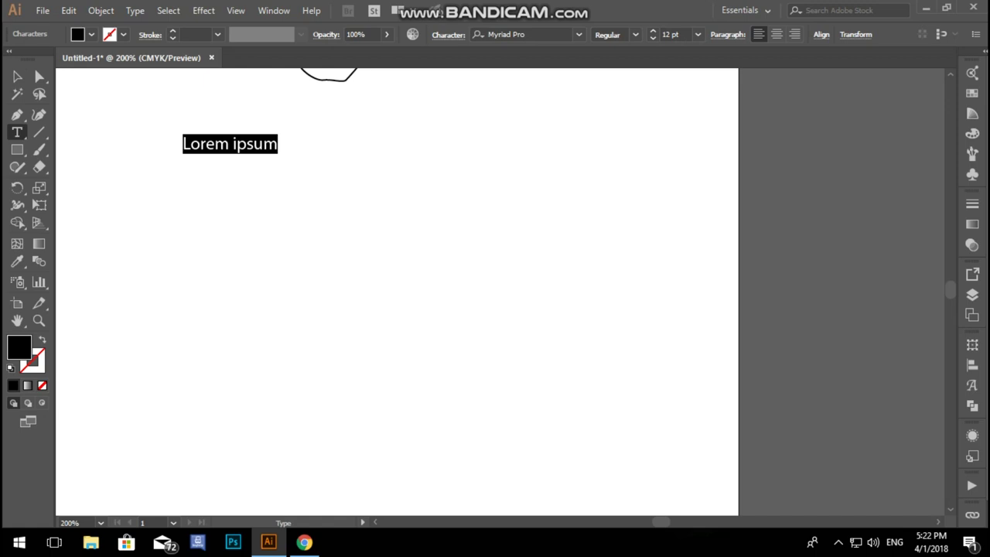
text(TECH MINDS)
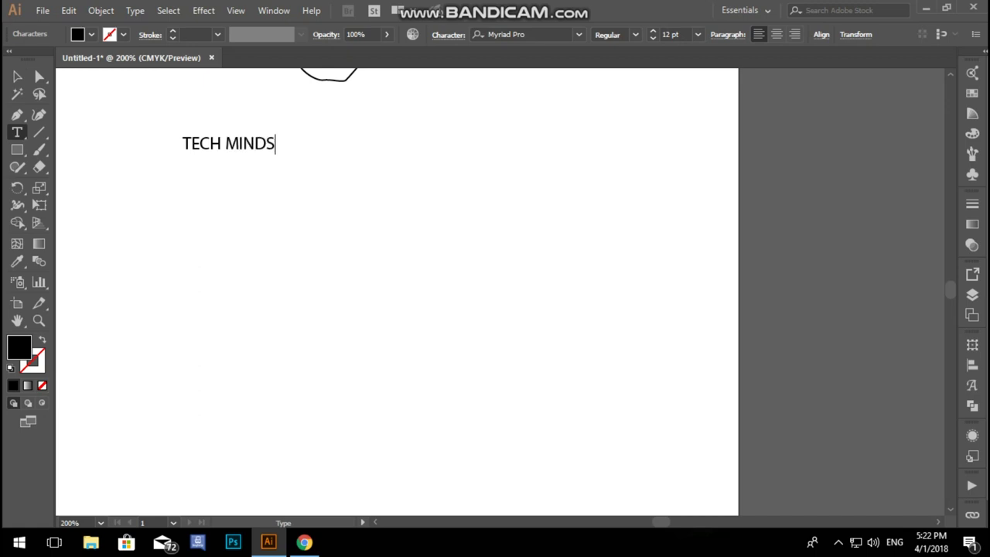
key(Escape)
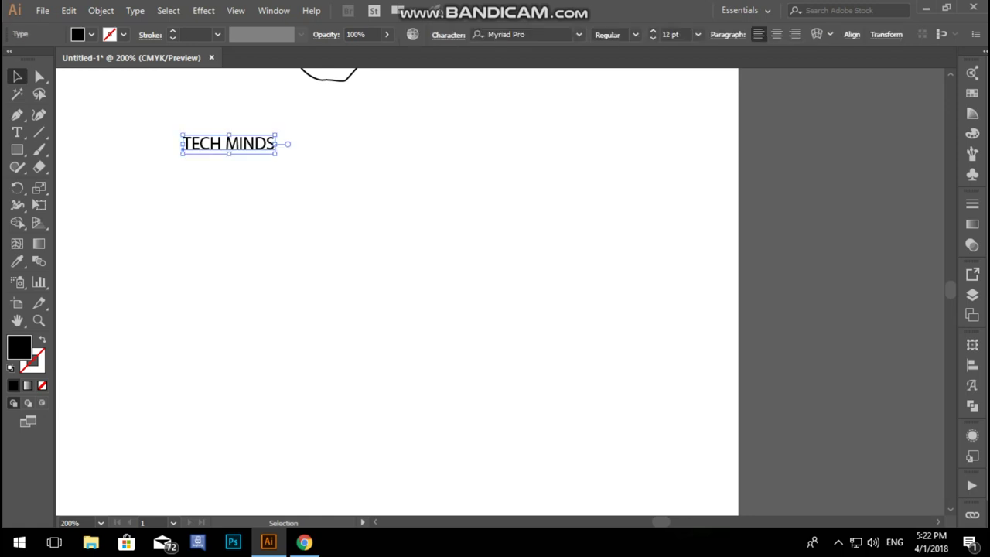
key(Delete)
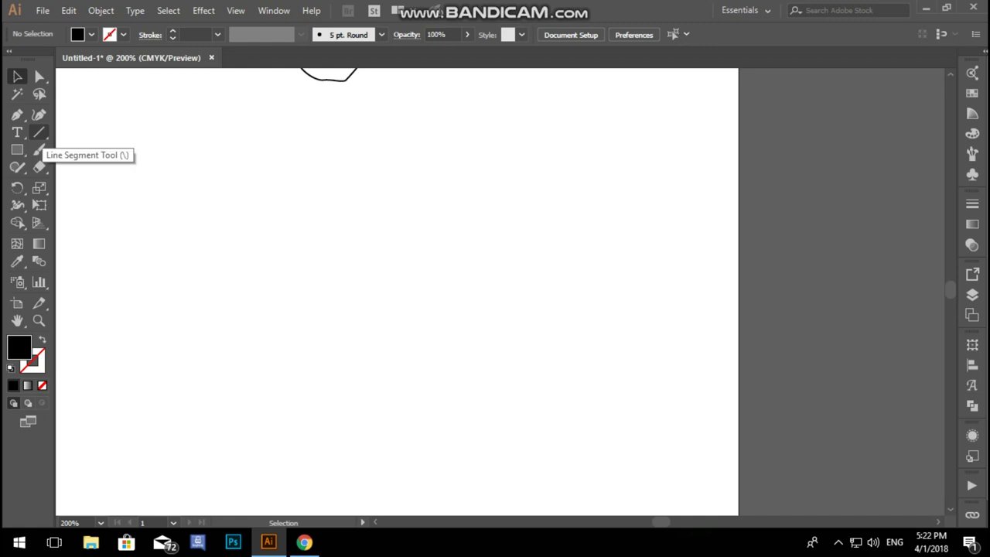
Draw a vertical line and a crossing horizontal line, both with a black stroke
click(39, 133)
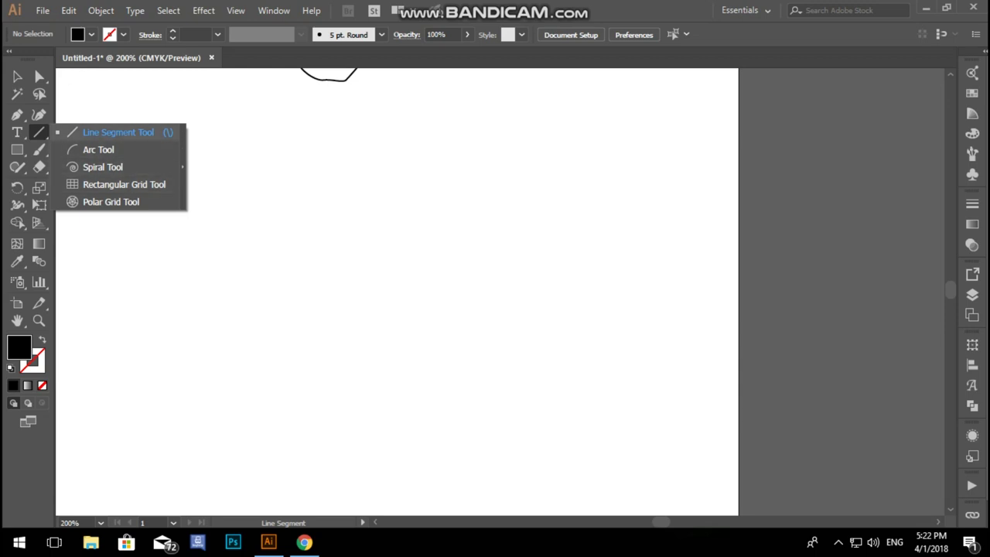
click(116, 132)
drag(275, 182, 275, 331)
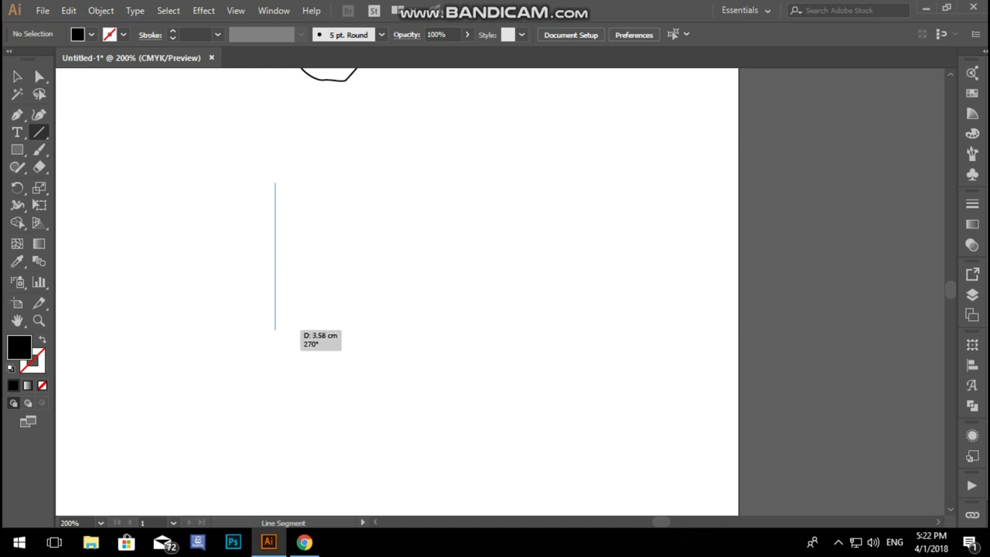
drag(275, 256, 389, 256)
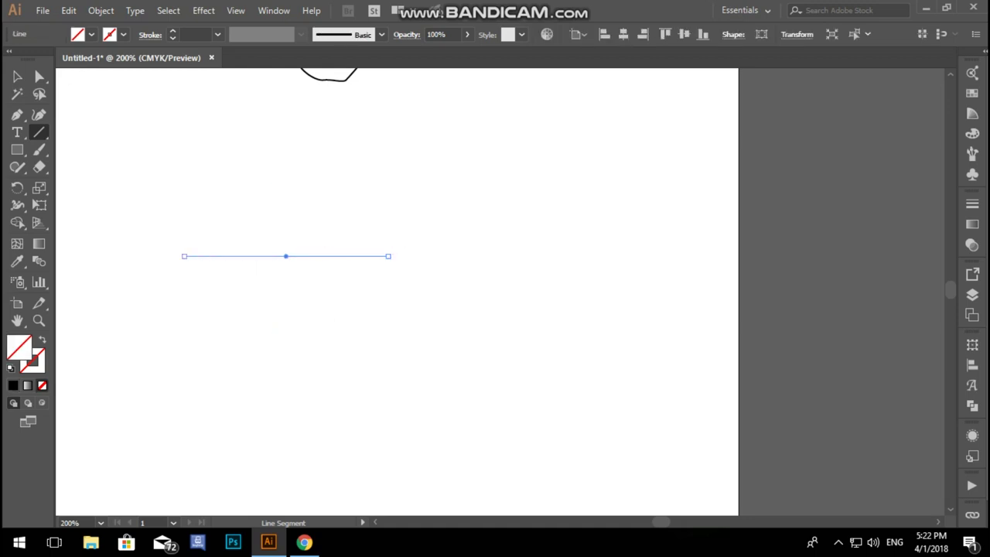
key(v)
key(ctrl+a)
click(123, 34)
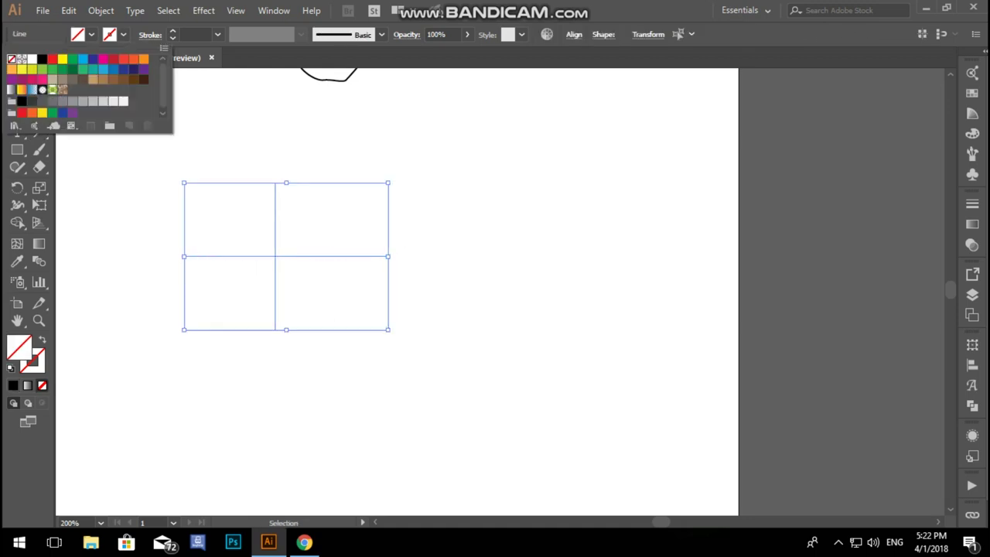
click(43, 59)
Marquee-select the two crossing lines and delete them
key(ctrl+shift+a)
drag(125, 158, 471, 354)
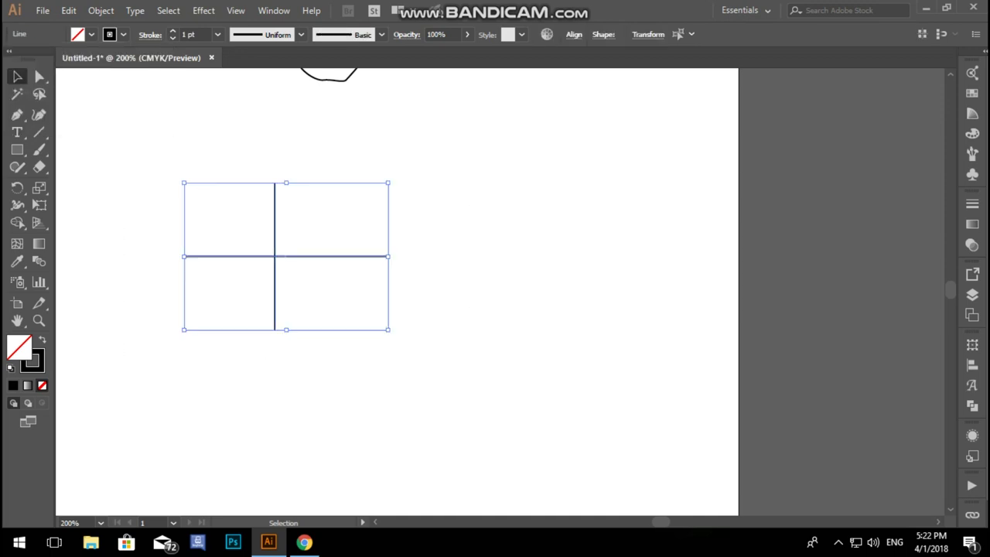
key(Delete)
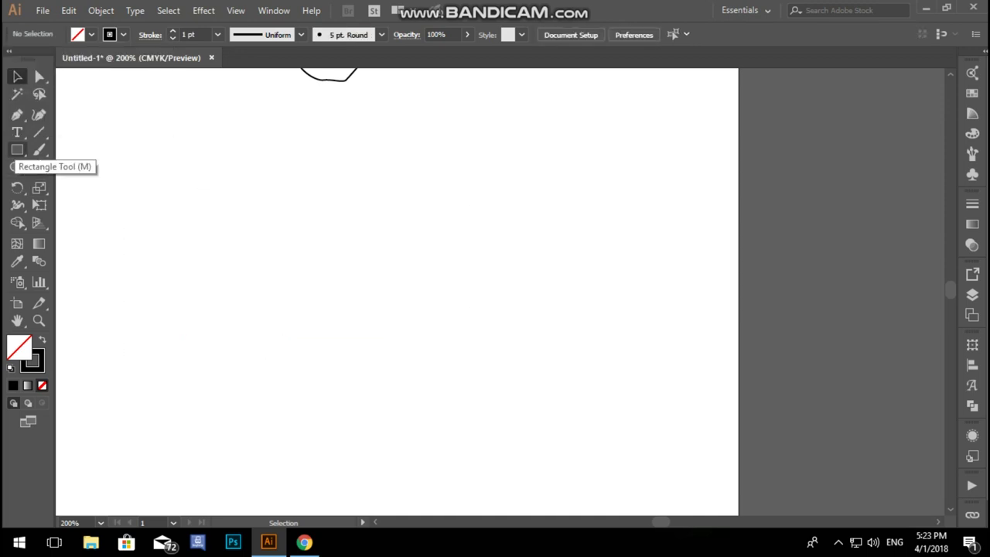
click(17, 150)
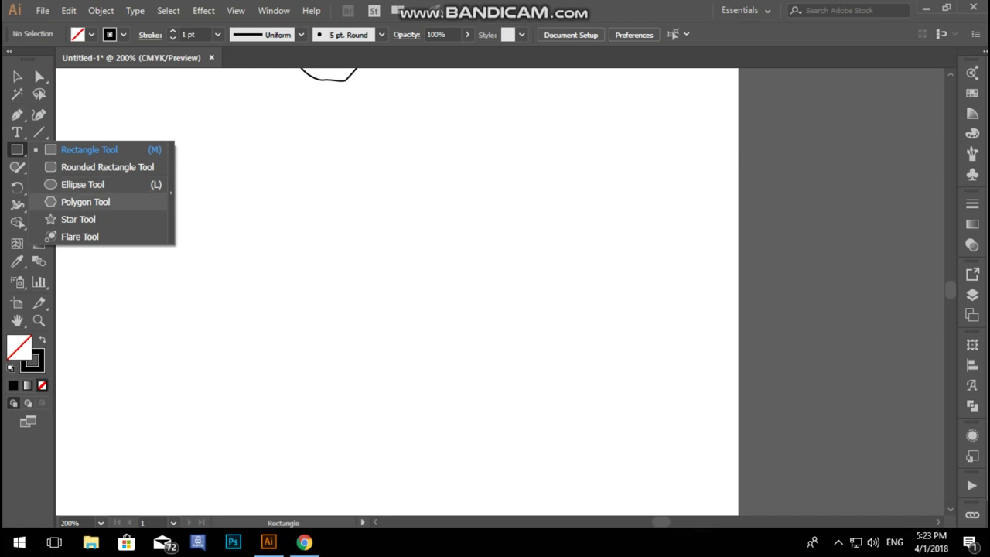
click(89, 150)
click(387, 294)
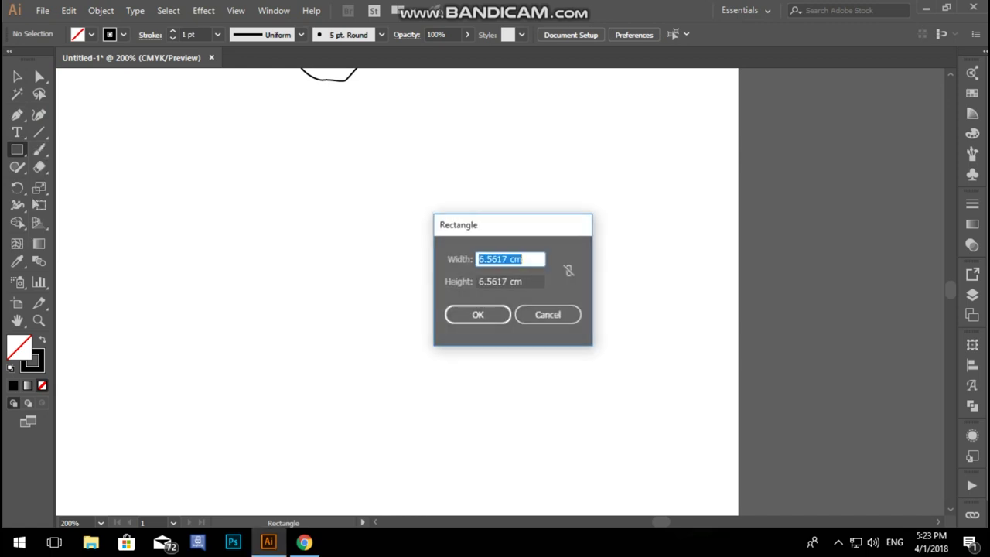
click(546, 312)
click(38, 149)
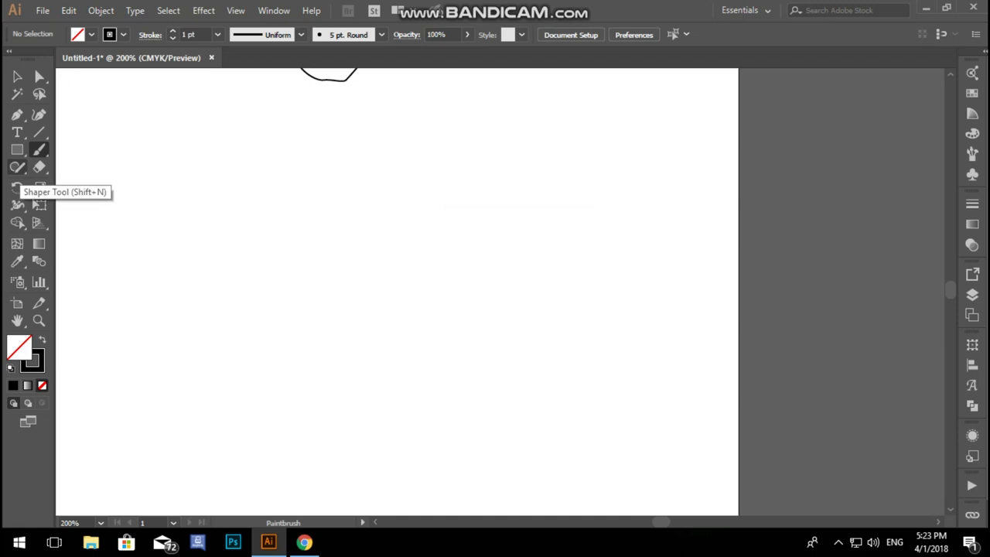
Pick the Shaper tool and fit the whole artboard in view with Ctrl+0
click(17, 167)
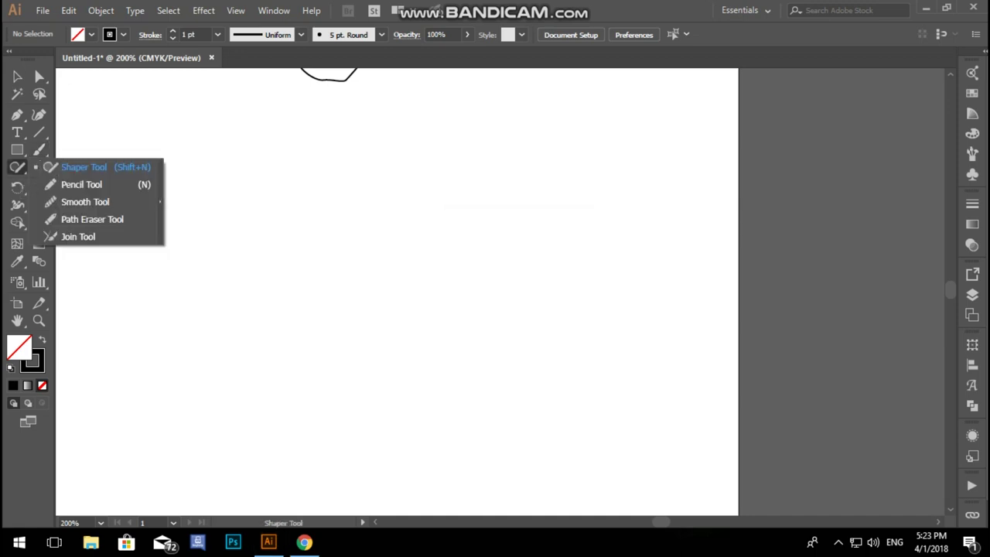
click(84, 167)
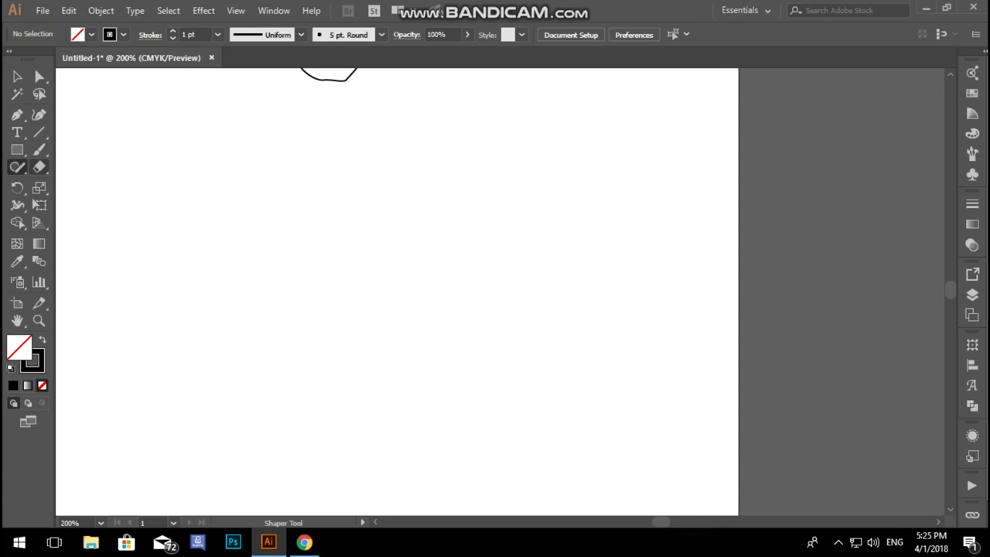
key(ctrl+0)
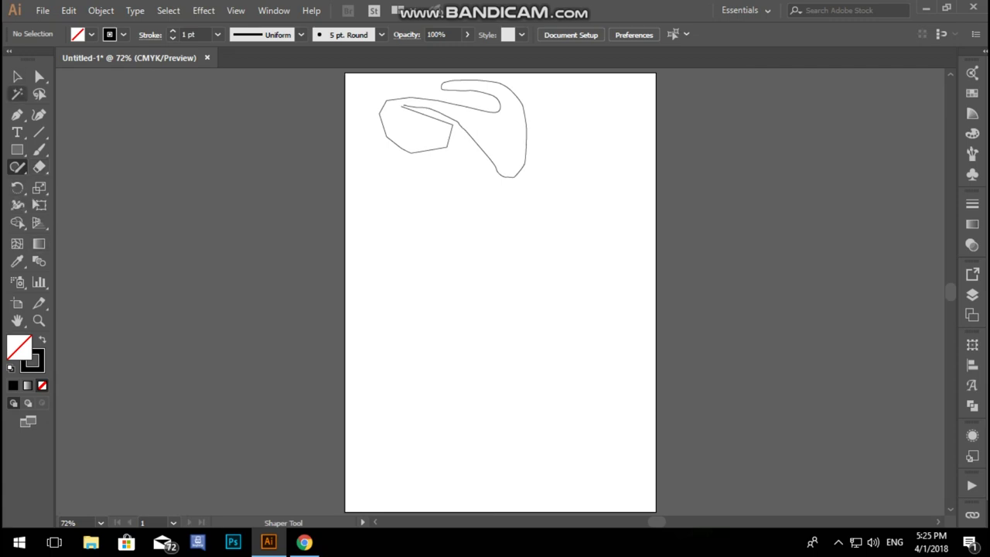
Select the freehand outlines near the artboard top and delete them
click(17, 75)
drag(608, 129, 463, 211)
key(Delete)
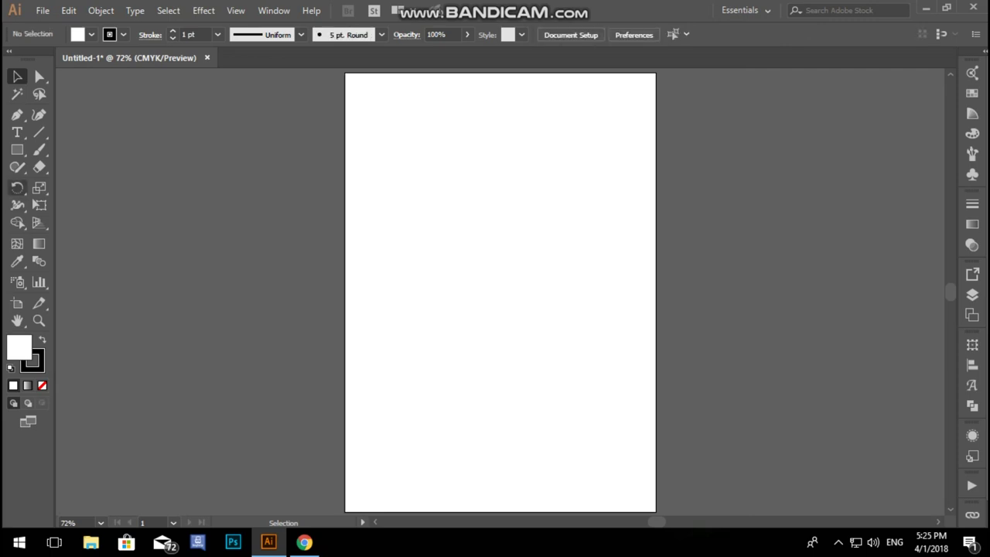
Draw a square and set the rotation pivot at its top-right corner
drag(17, 150, 66, 147)
drag(461, 216, 521, 275)
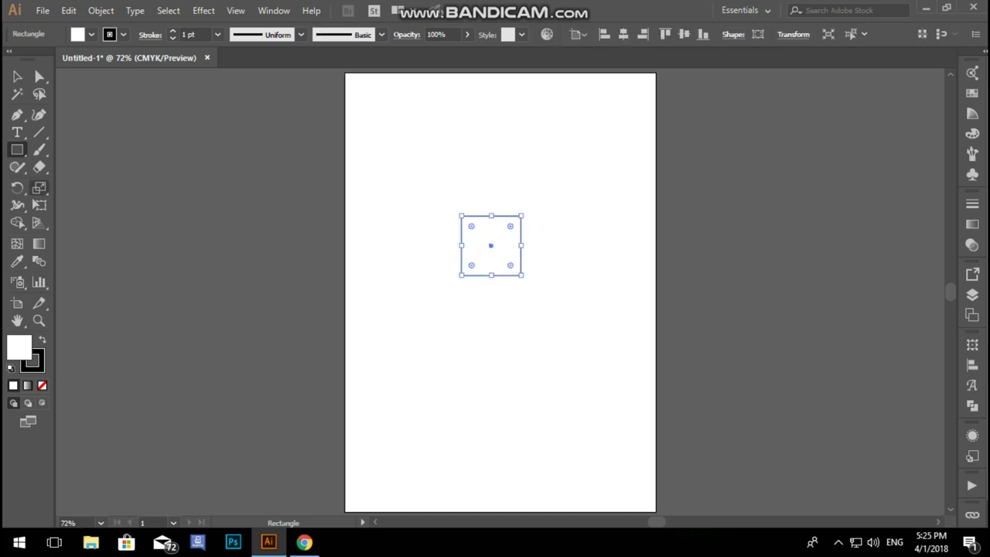
key(r)
scroll(521, 214, up, 3)
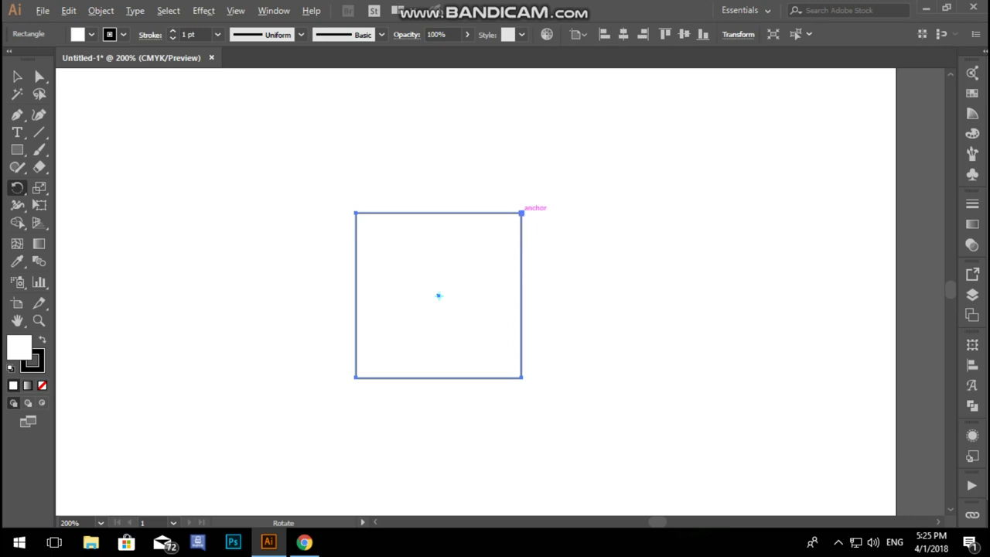
alt+click(522, 212)
mouse_move(520, 208)
mouse_down()
mouse_move(793, 142)
mouse_move(750, 172)
mouse_up()
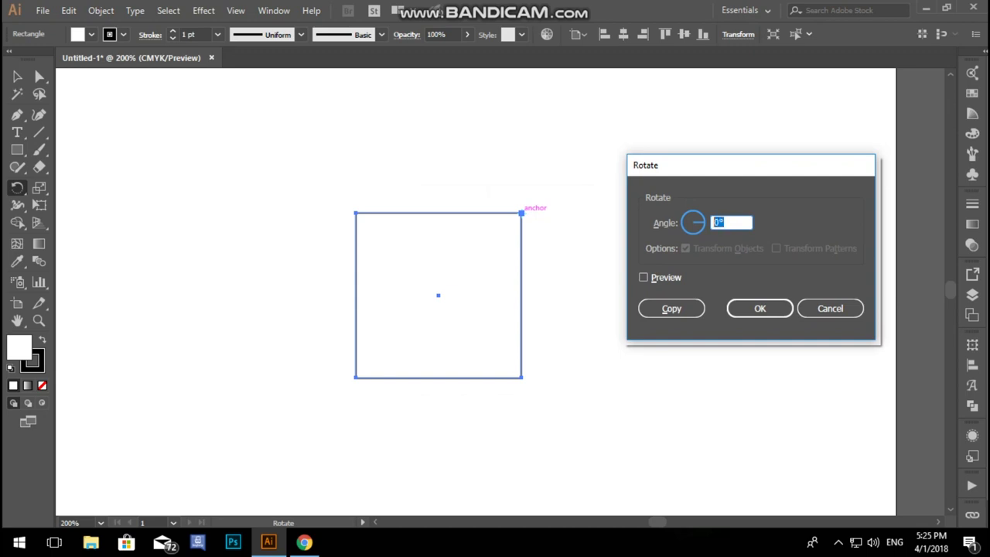
Make a copy of the square rotated 60° about that corner
text(60)
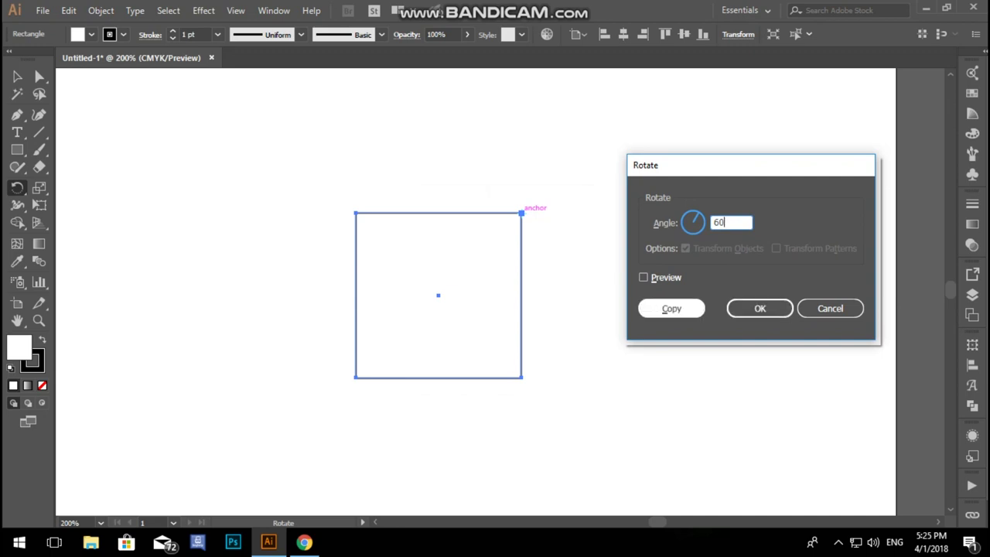
click(643, 277)
click(643, 277)
click(643, 277)
click(643, 277)
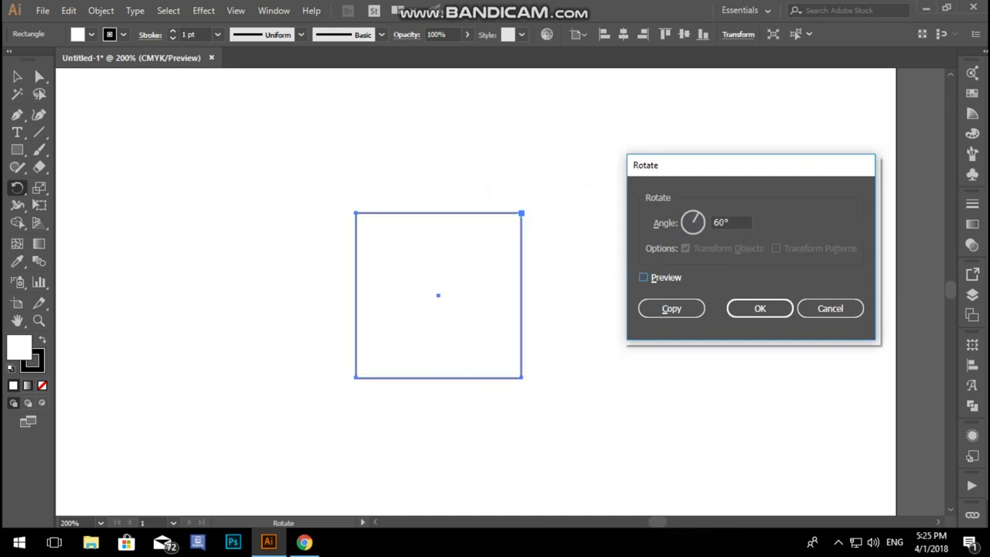
click(643, 277)
click(643, 277)
click(643, 277)
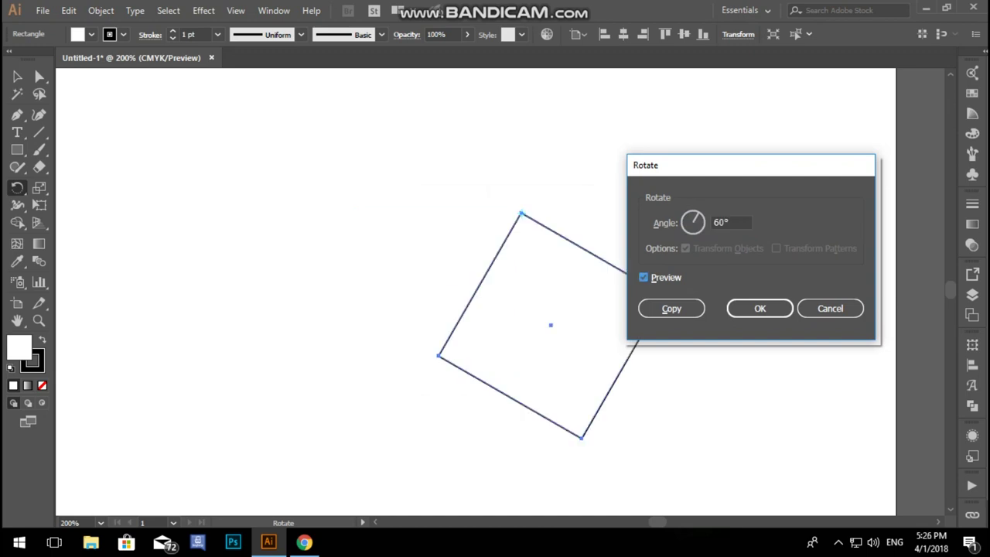
click(672, 309)
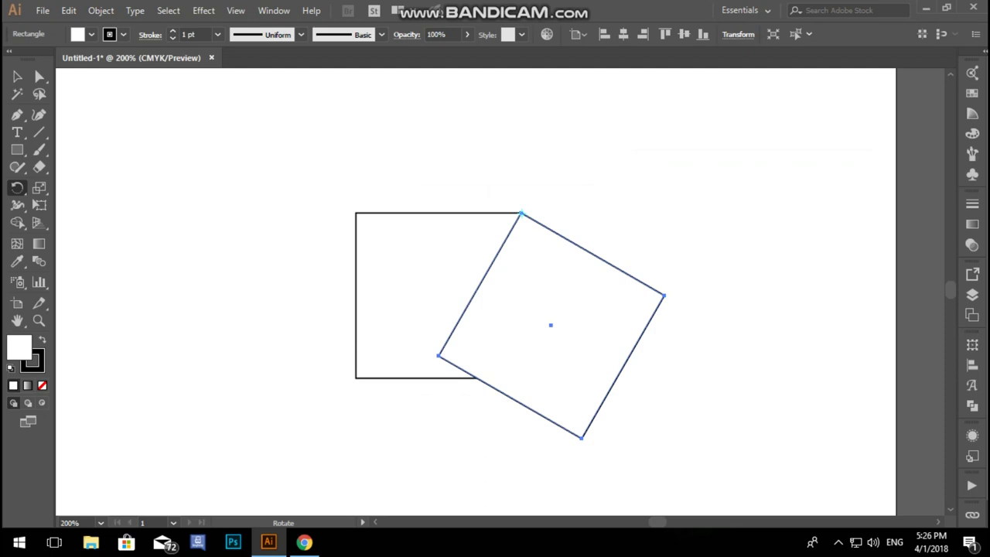
key(ctrl)
Select both squares and delete them
key(v)
drag(288, 147, 480, 248)
key(Delete)
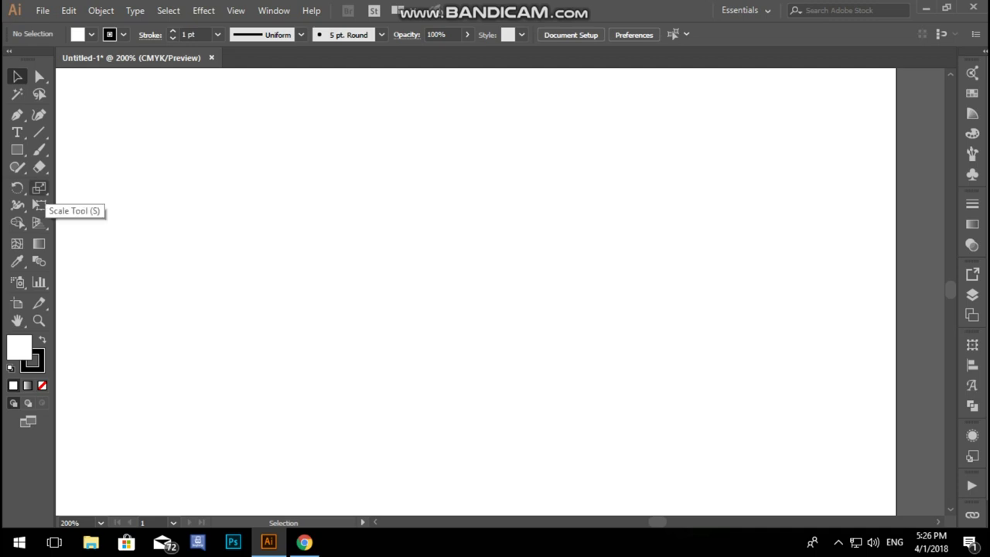
Draw a wide rectangle and open Scale anchored at its top-left corner
click(17, 149)
drag(298, 181, 544, 310)
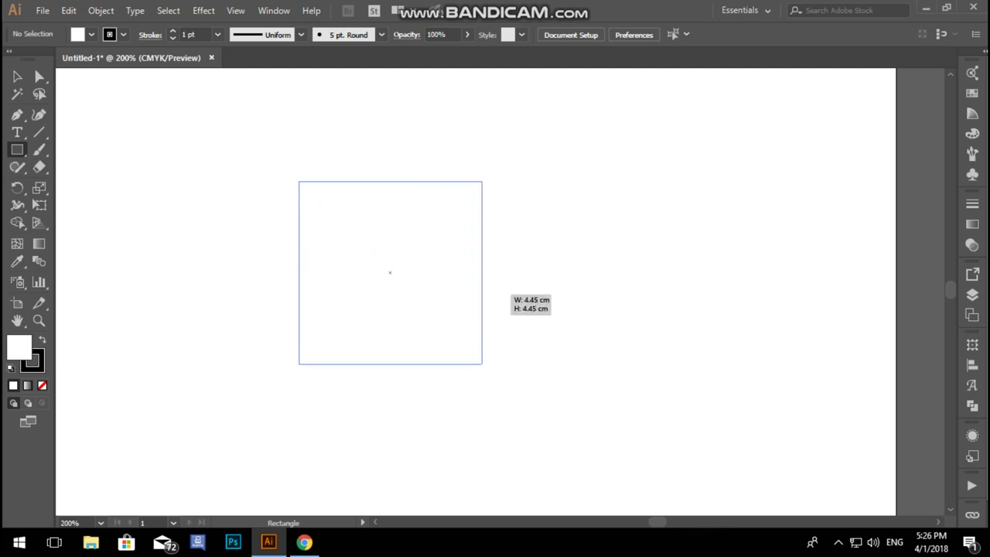
drag(544, 310, 544, 310)
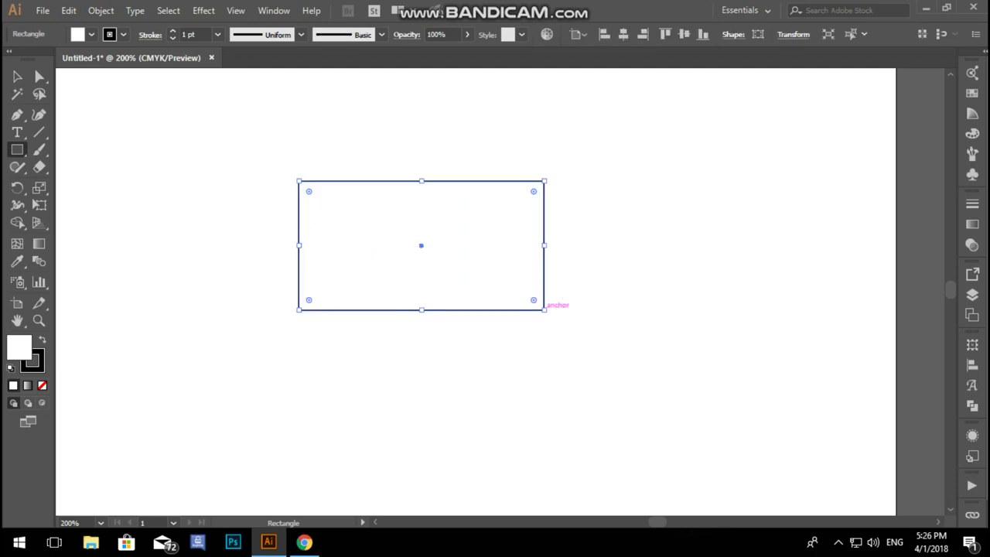
key(s)
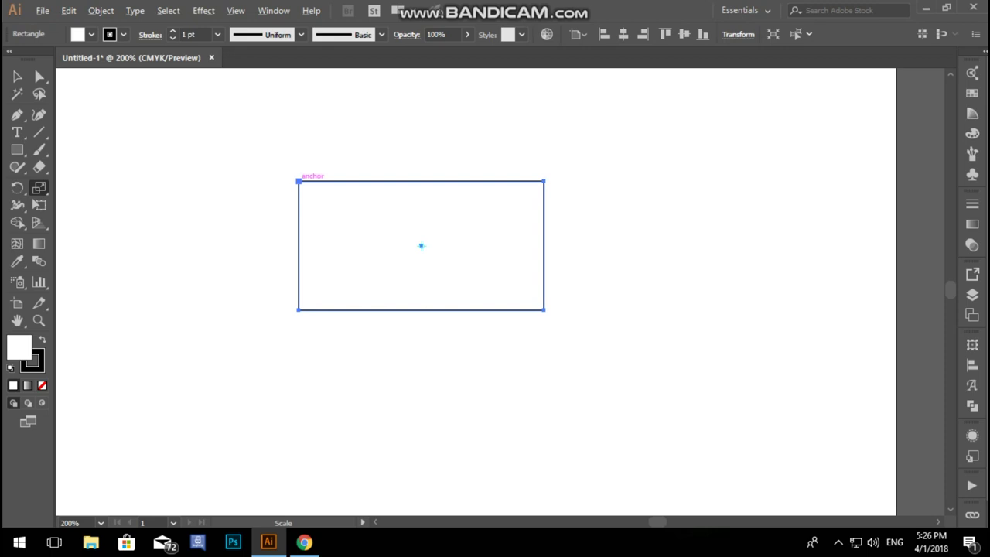
alt+click(298, 181)
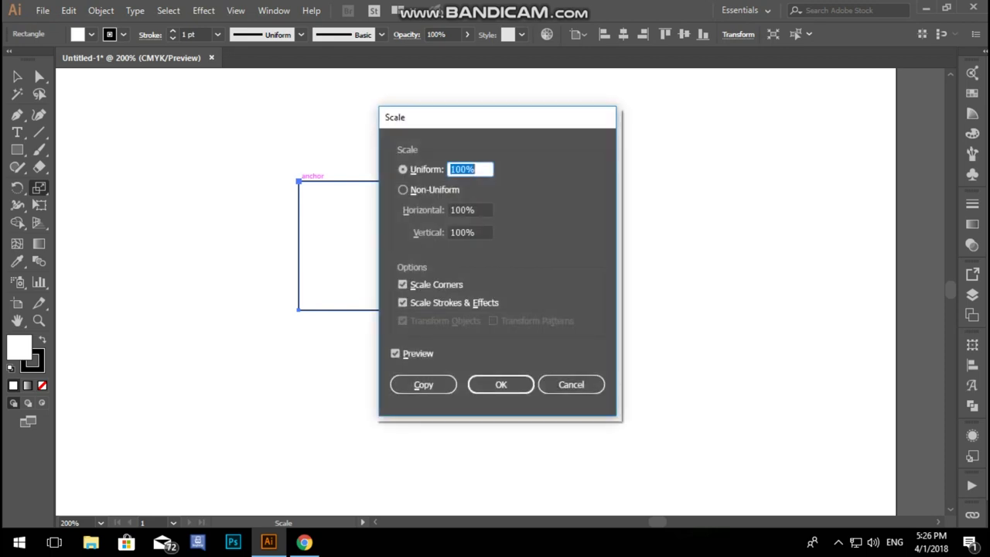
mouse_move(470, 120)
mouse_down()
mouse_move(684, 117)
mouse_move(684, 135)
mouse_up()
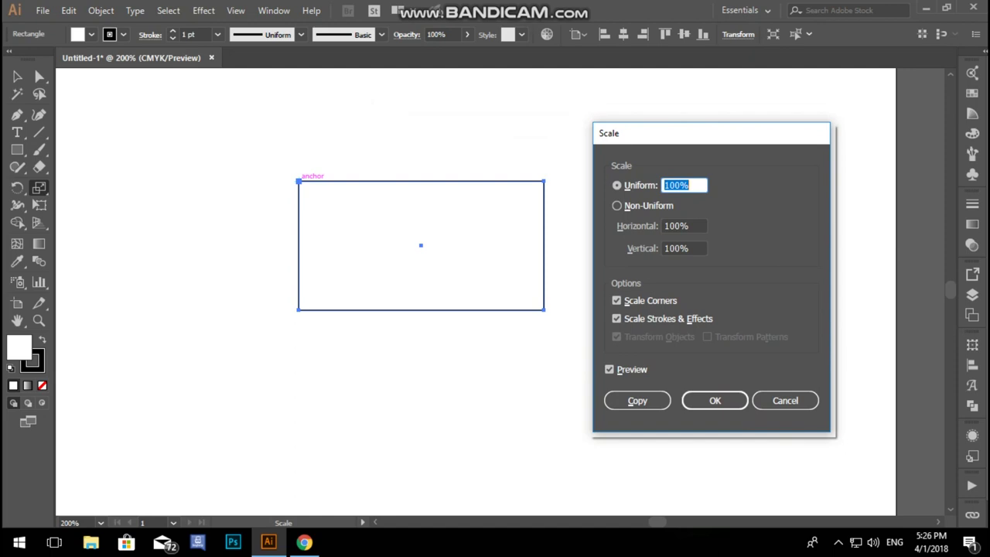
Cancel Scale, delete the wide rectangle, and fit the empty artboard in view
click(785, 400)
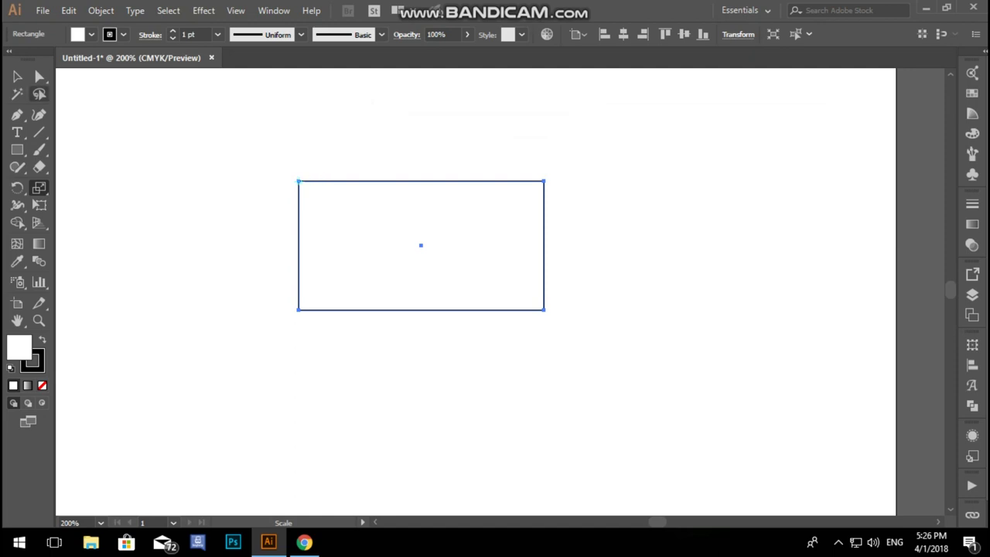
click(17, 76)
drag(594, 367, 325, 148)
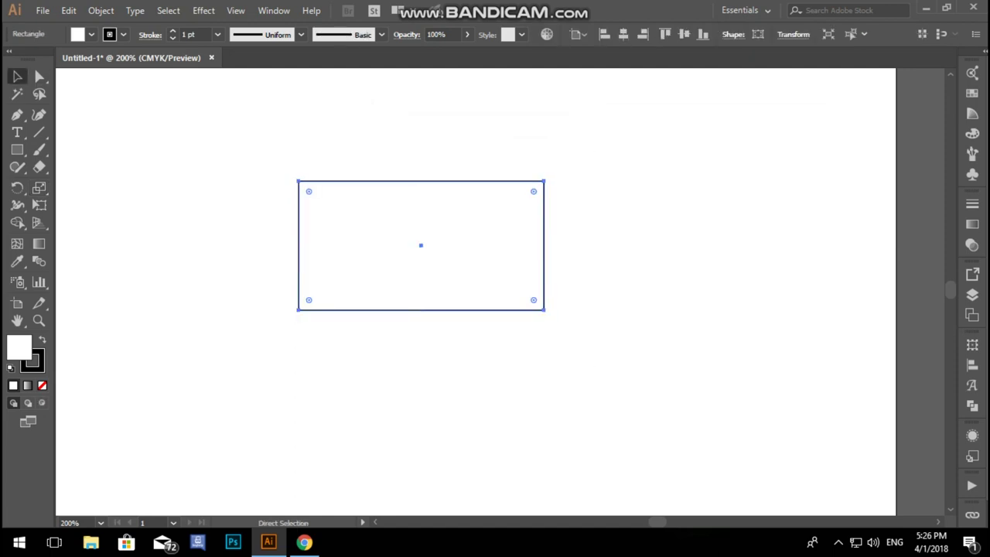
key(Delete)
key(ctrl+0)
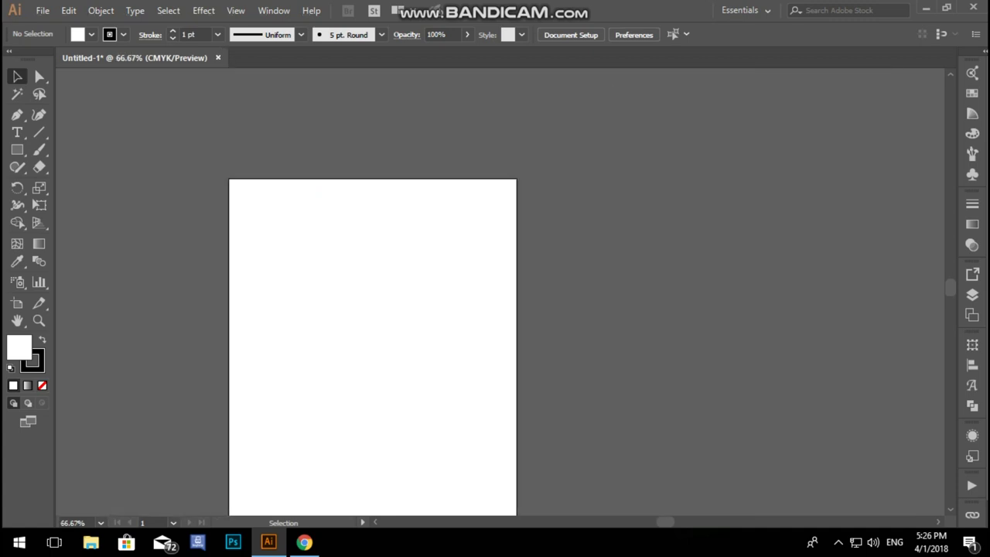